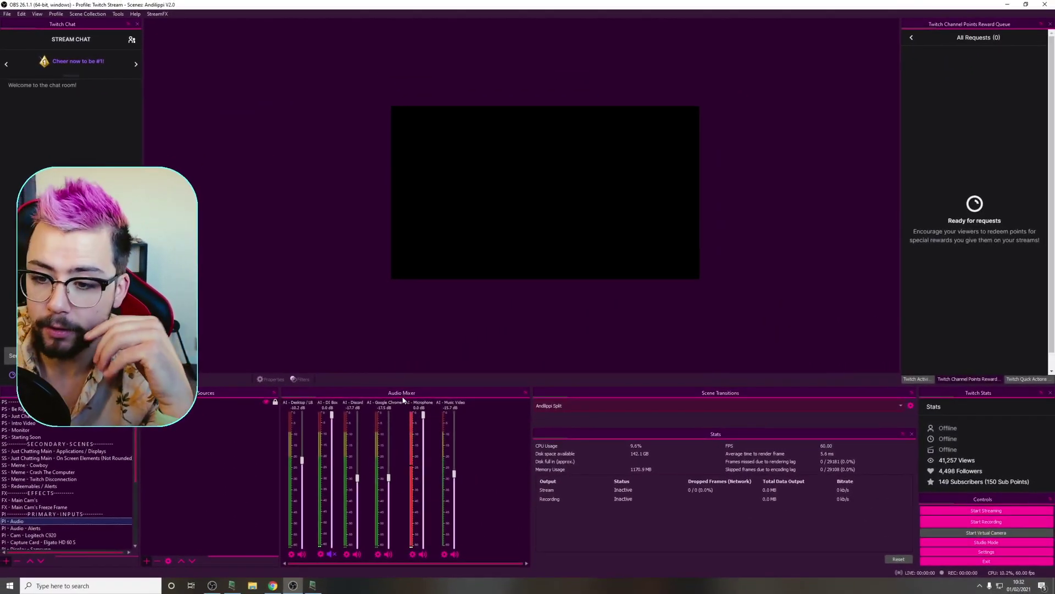
- Enable the Audio Monitor dock so it appears as a tab beside the Audio Mixer
right_click(402, 394)
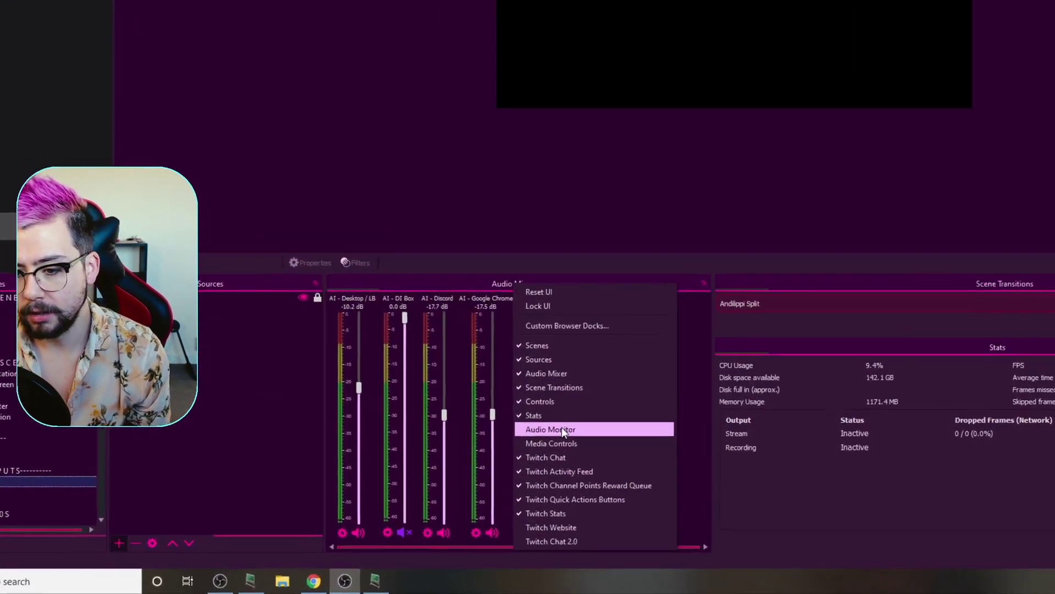
left_click(433, 489)
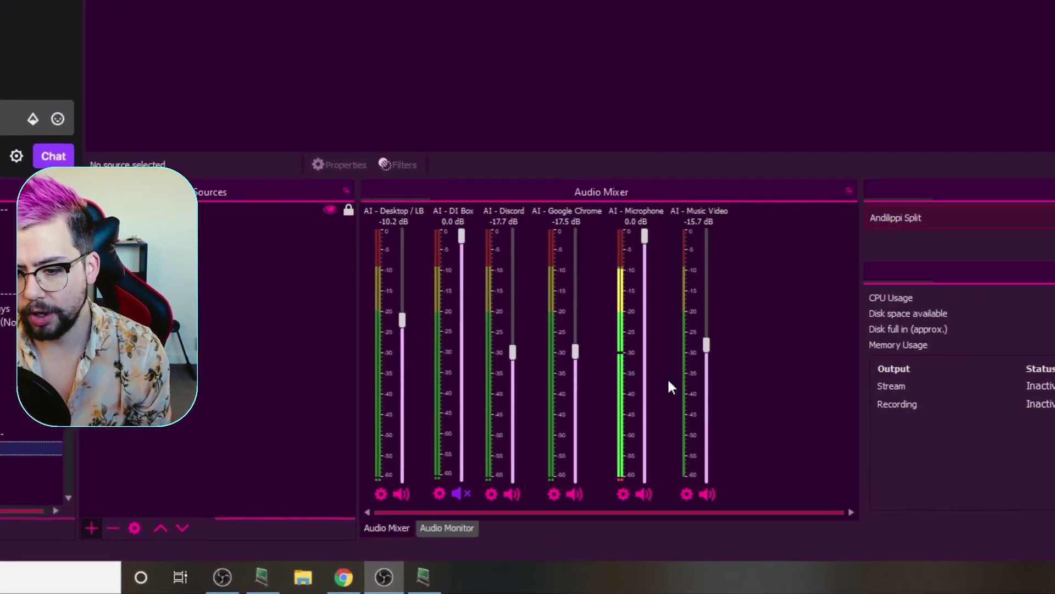
left_click(447, 528)
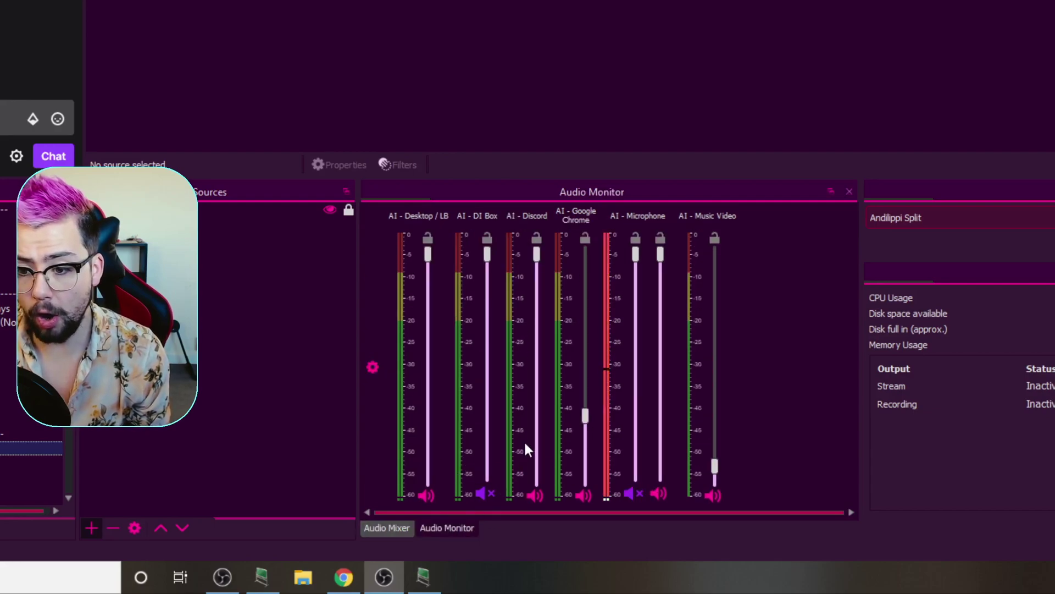
left_click(406, 524)
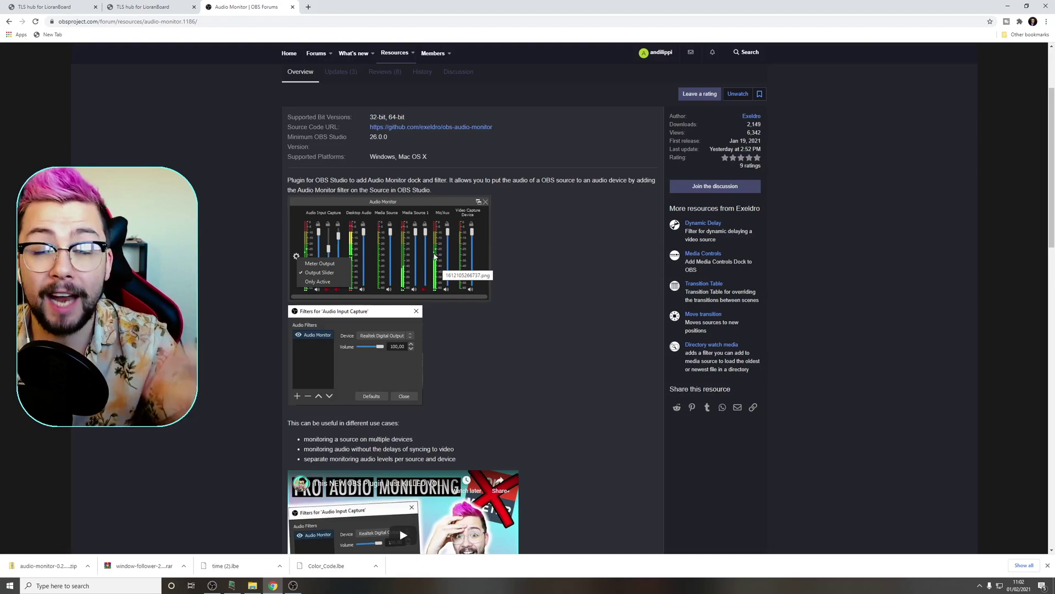
- Open the Audio Monitor 0.2.0 plugin's list of downloadable files from the top of its page
scroll(446, 257, "up", 3)
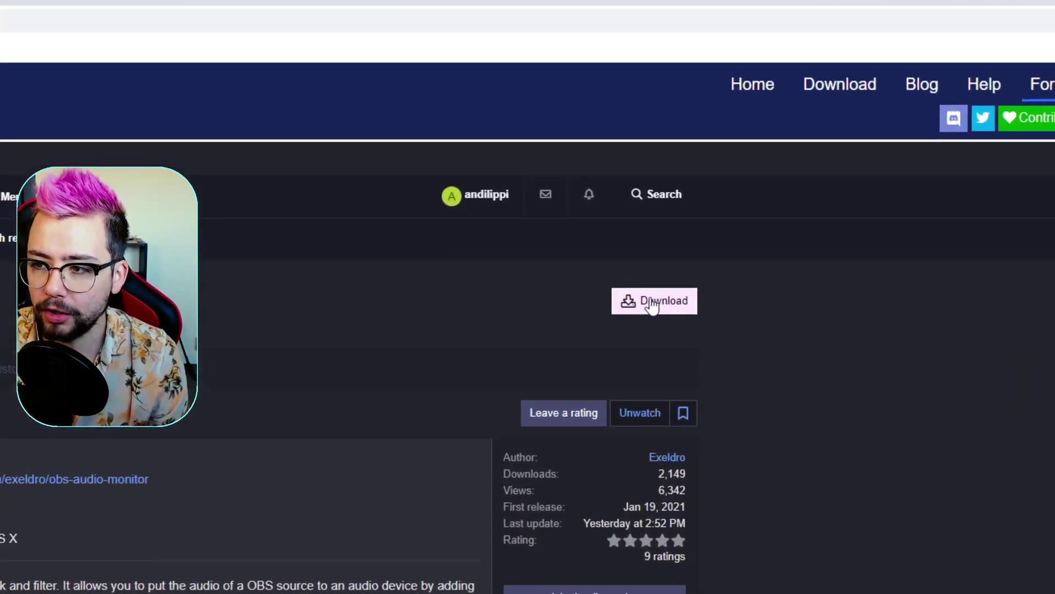
left_click(752, 161)
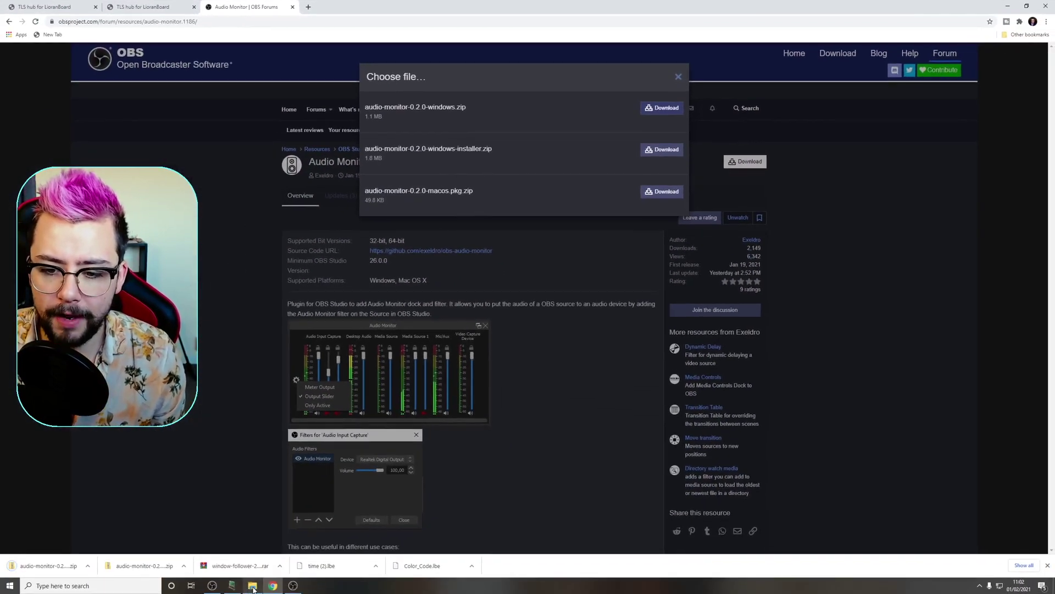
- Open File Explorer and navigate to C:\Program Files\obs-studio
left_click(252, 585)
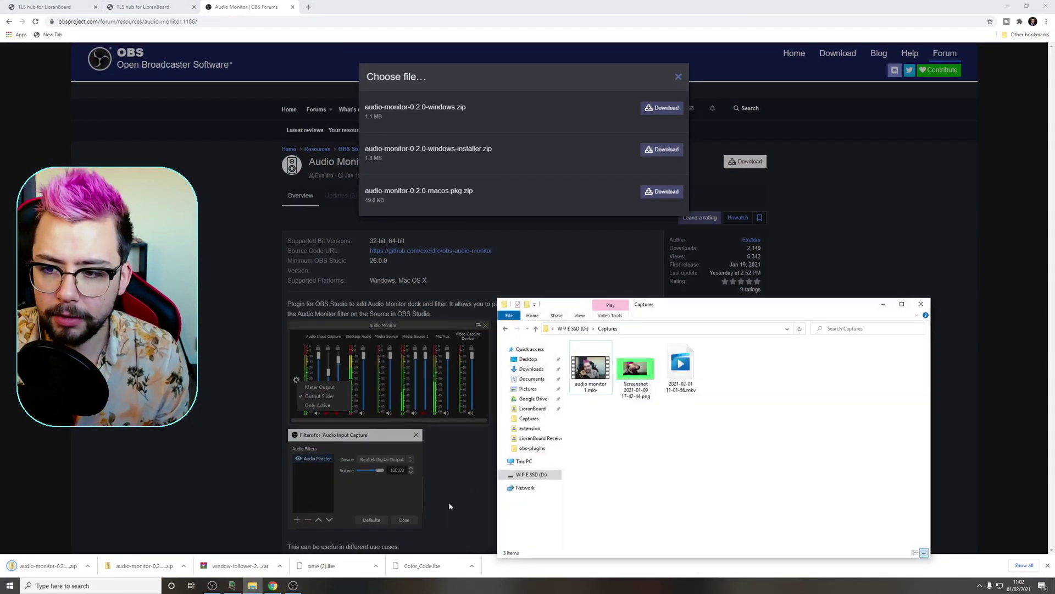
left_click(531, 368)
left_click_drag(628, 304, 422, 73)
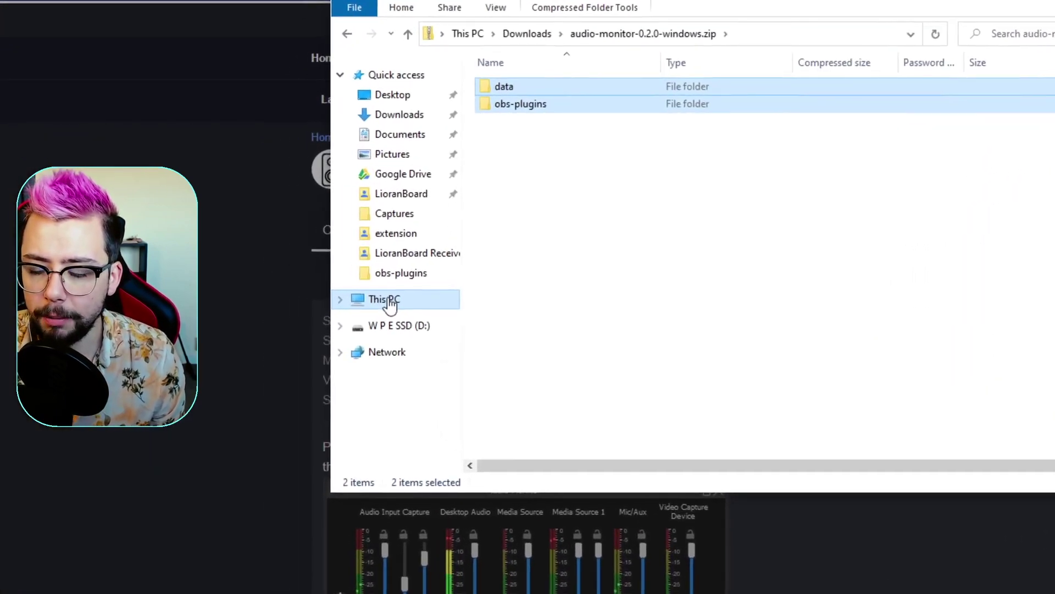
left_click(319, 230)
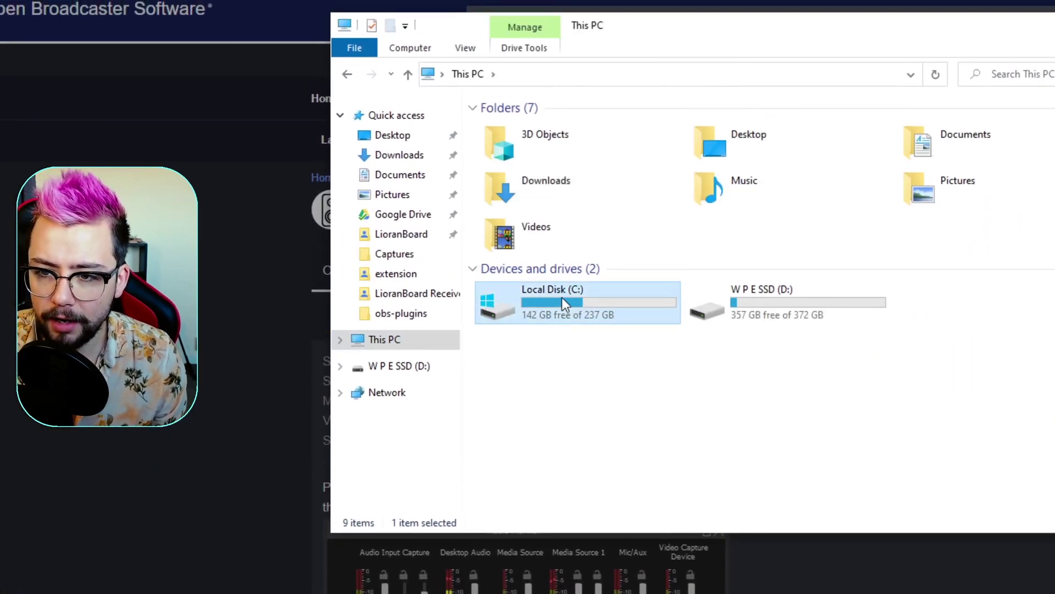
double_click(582, 287)
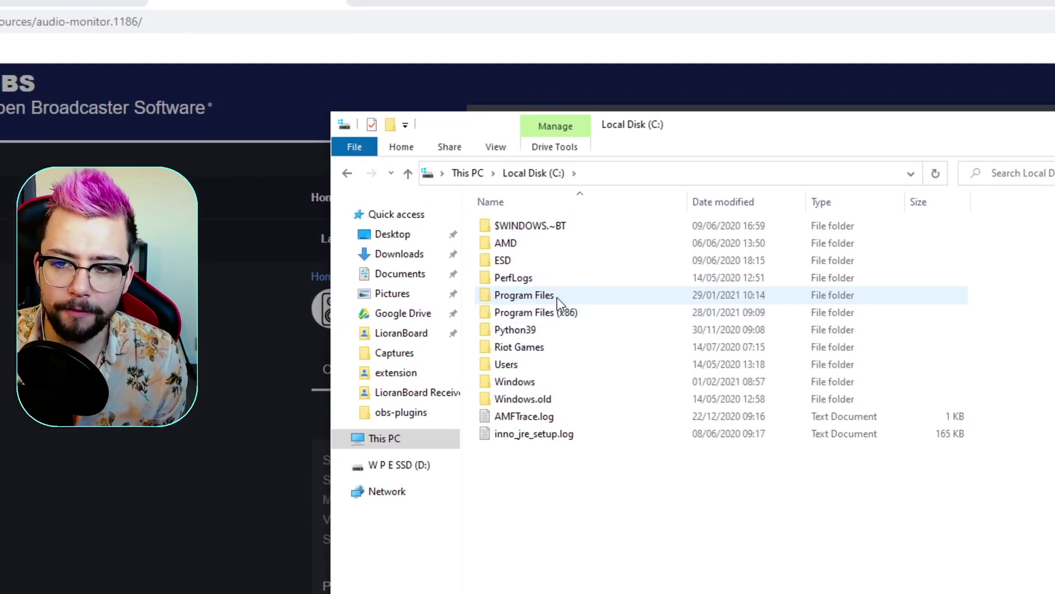
left_click(543, 299)
double_click(542, 299)
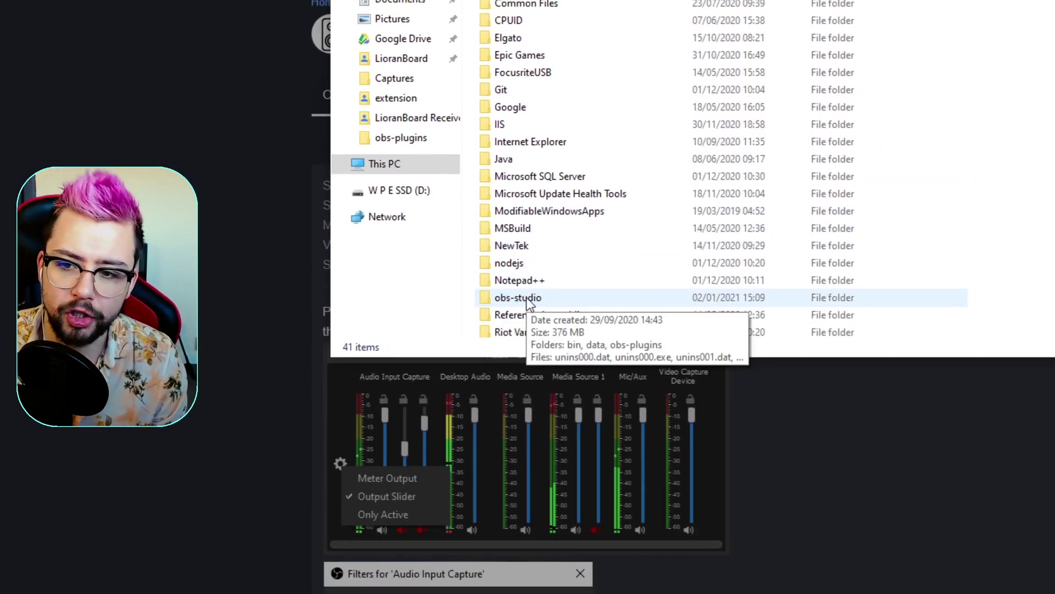
double_click(526, 299)
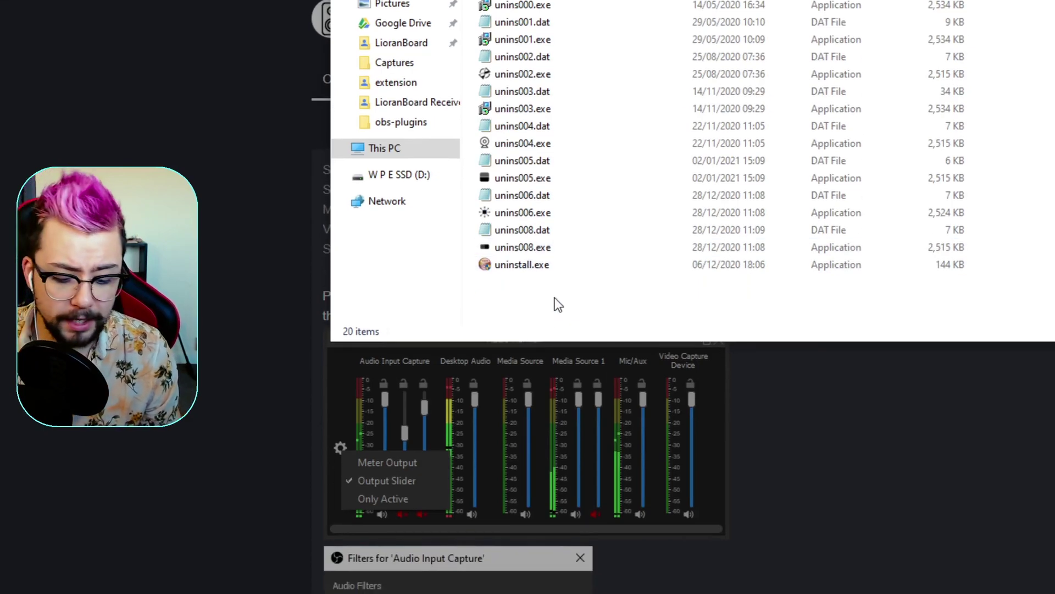
- Paste the plugin's data and obs-plugins folders into obs-studio, dismiss the conflict prompt, and close Explorer
key("ctrl+v")
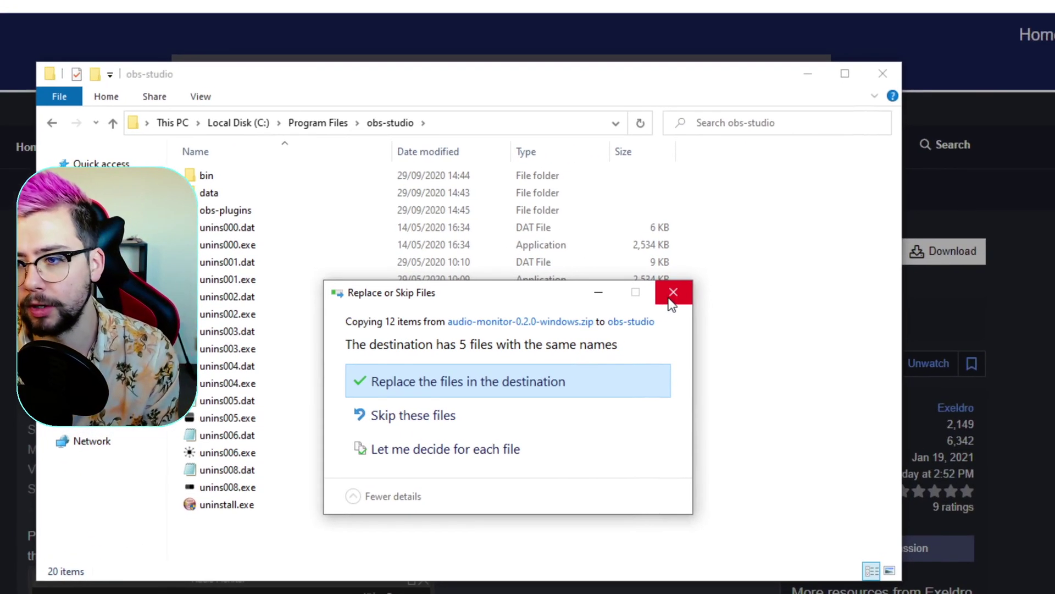
left_click(858, 210)
left_click(832, 111)
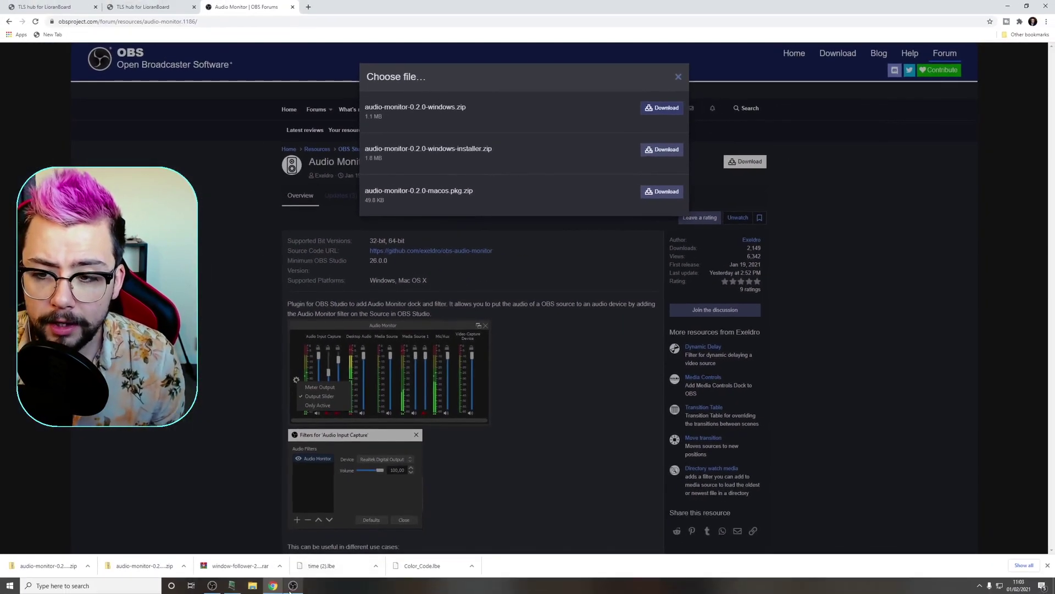
left_click(293, 585)
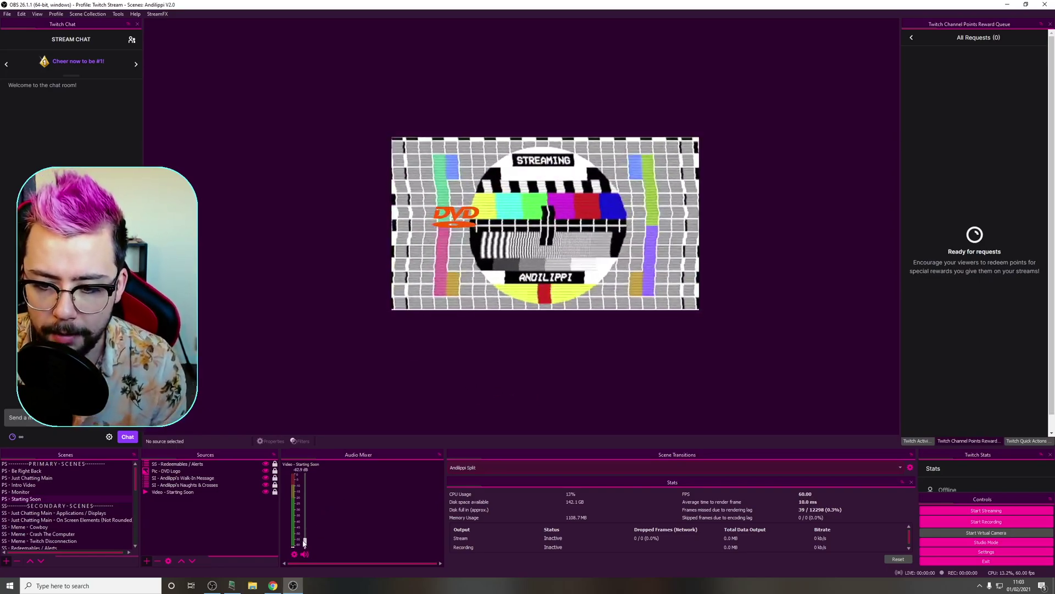
- Nudge the Video - Starting Soon volume slider and open its Audio Mixer options menu
mouse_move(304, 544)
left_mouse_down()
mouse_move(305, 524)
mouse_move(307, 547)
left_mouse_up()
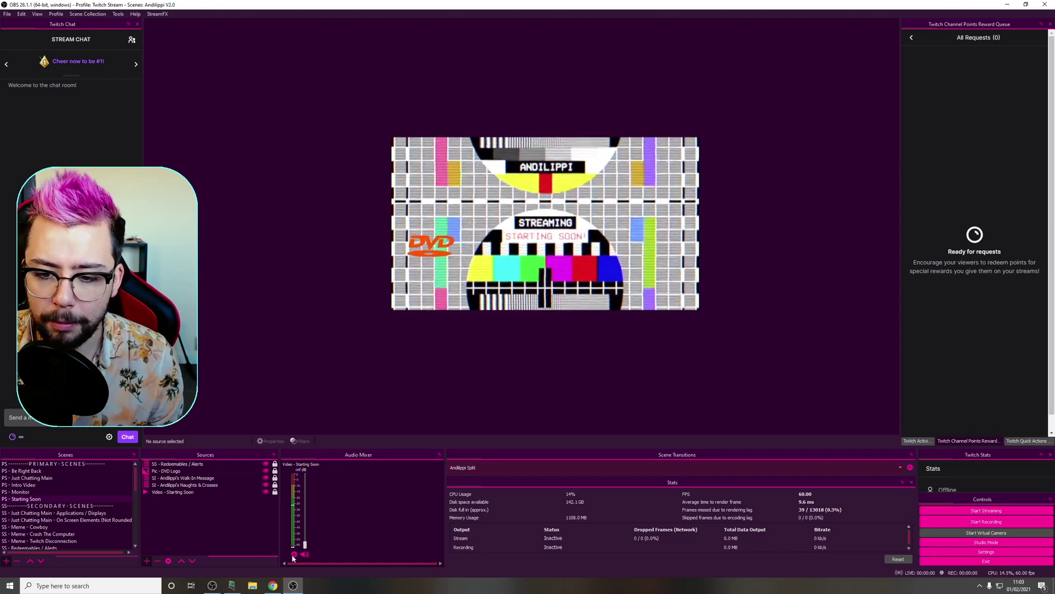
left_click(294, 554)
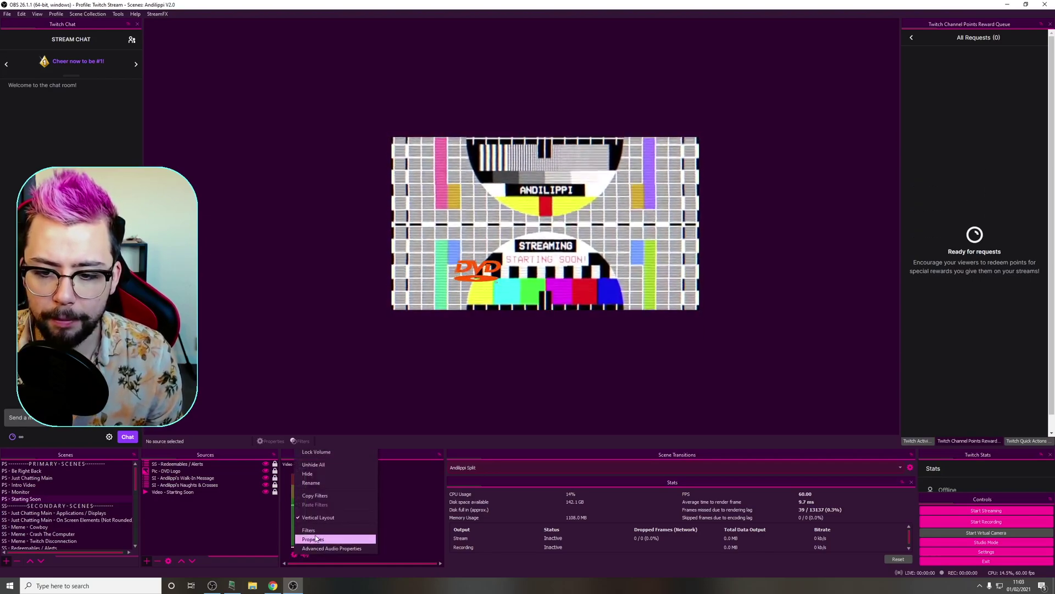
- Add an Audio Monitor filter named Audio Monitor to Video - Starting Soon
left_click(309, 530)
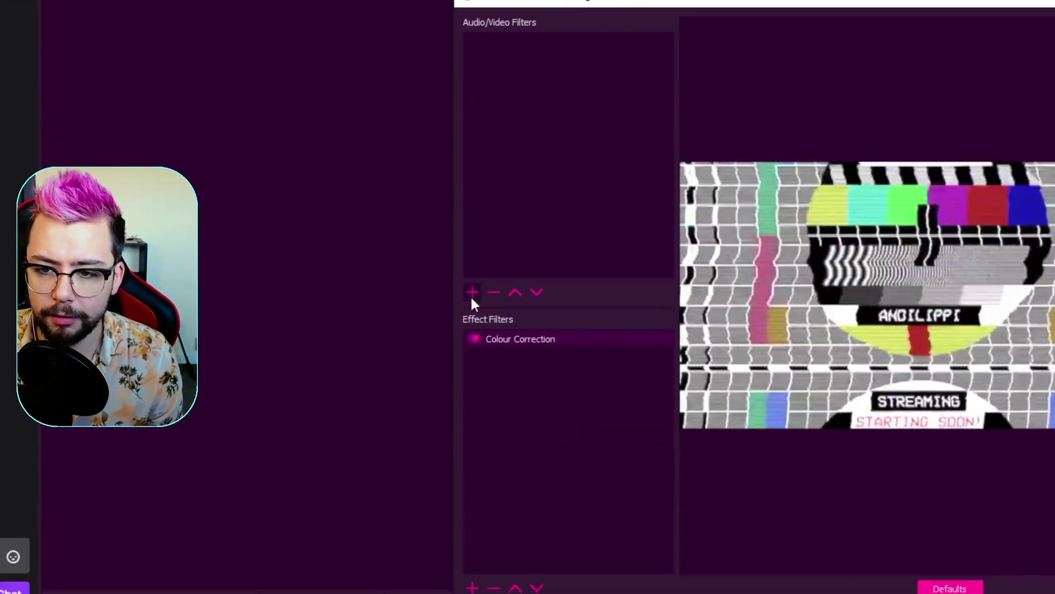
left_click(472, 570)
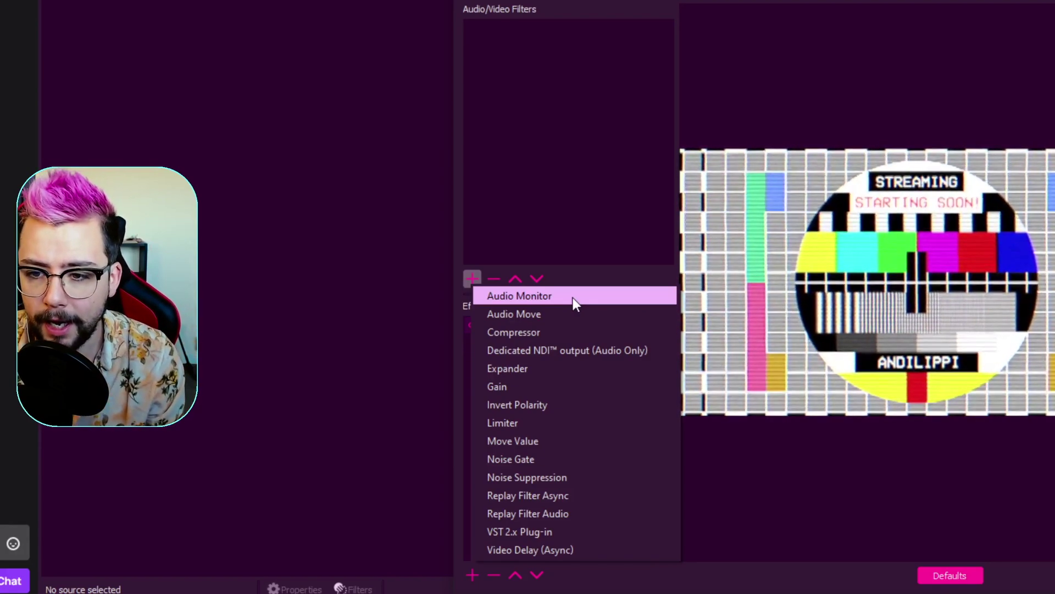
left_click(572, 298)
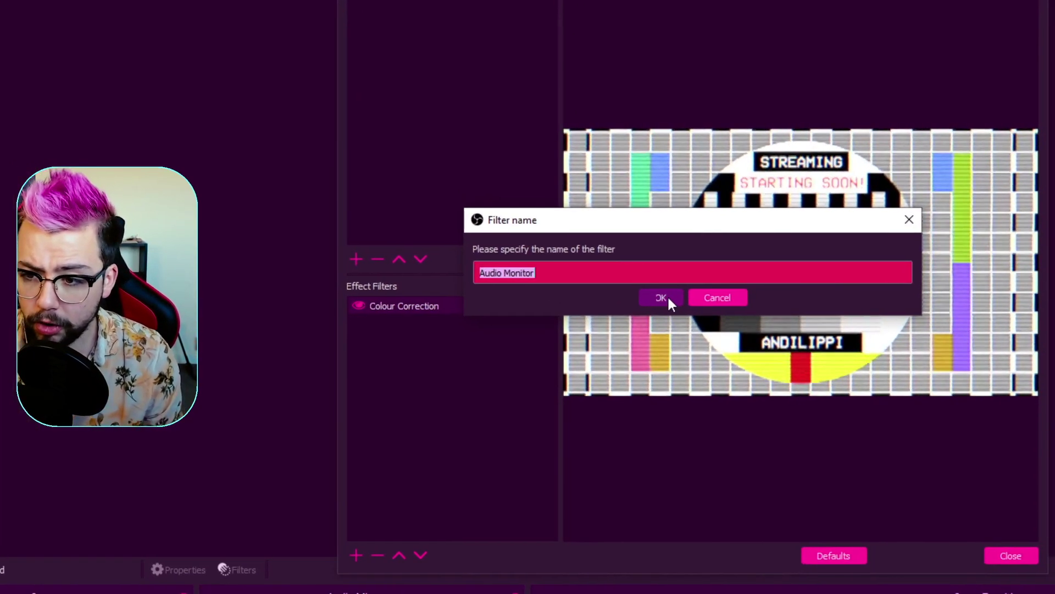
left_click(777, 317)
- Set the filter's device to Speakers 15 (ASIOVADPRO Driver) and volume to 23.00, then close Filters
left_click(676, 356)
left_click(665, 373)
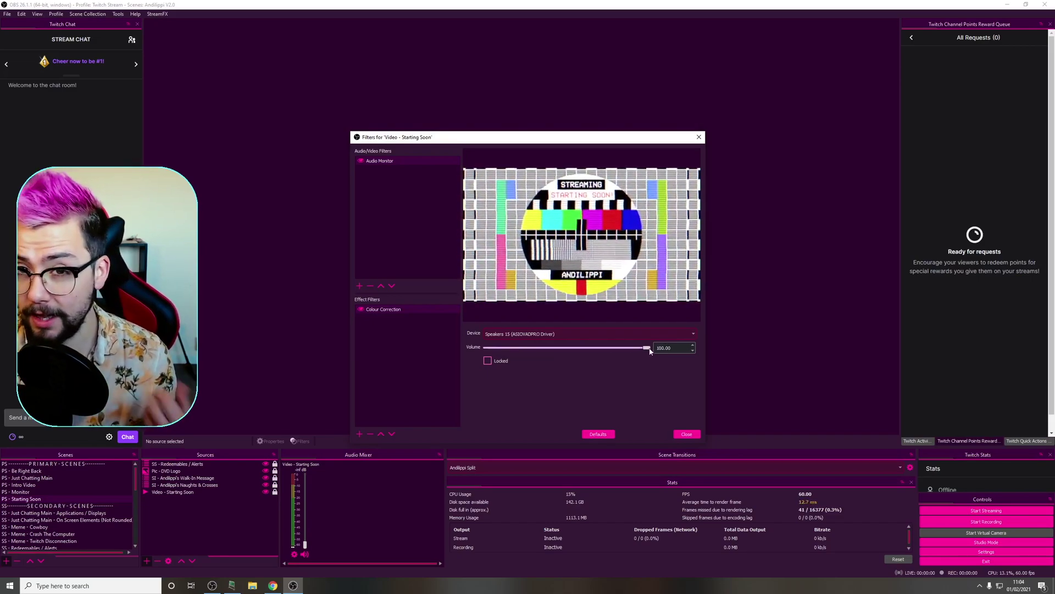
left_click_drag(651, 349, 649, 348)
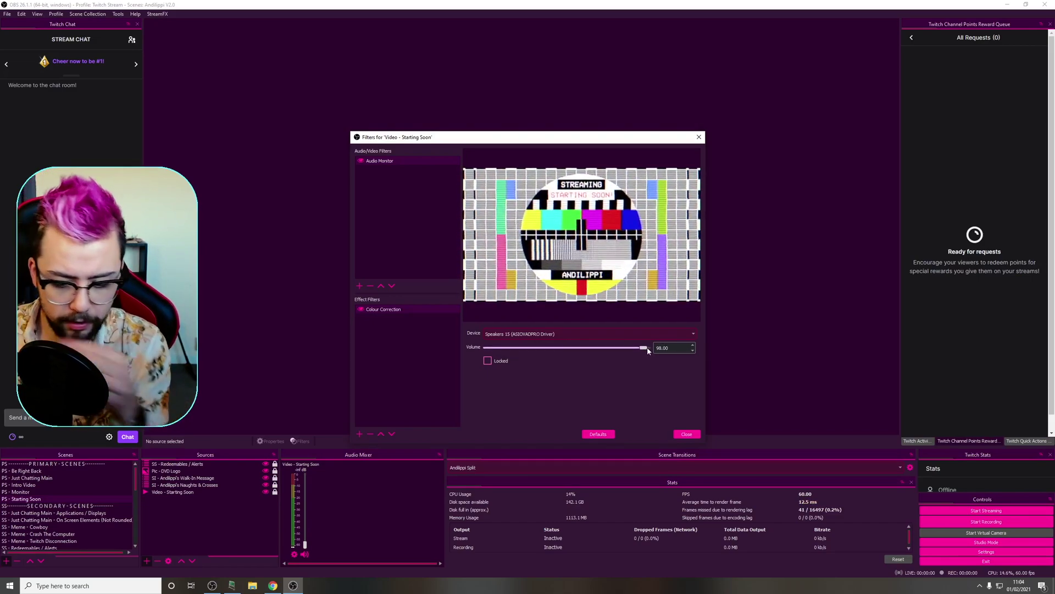
left_click_drag(648, 351, 526, 351)
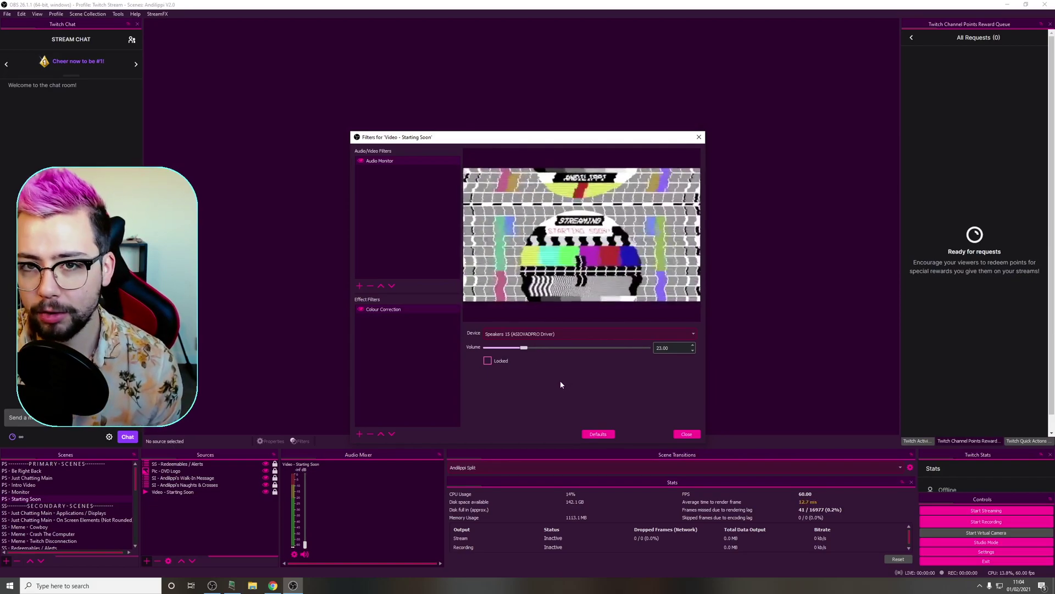
left_click(687, 434)
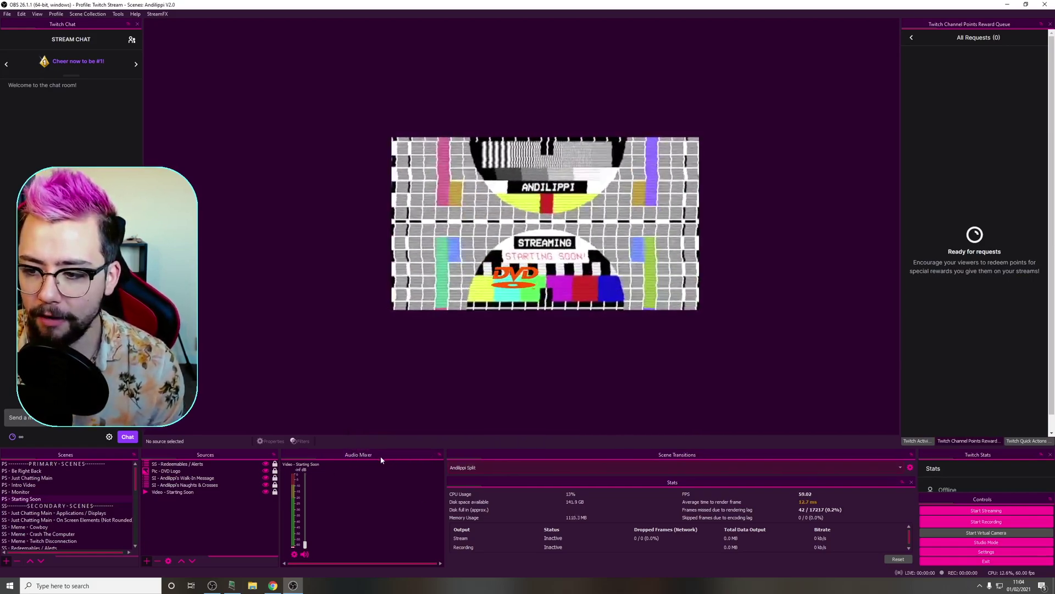
- Show the floating Audio Monitor, lower Starting Soon's monitor level to about -40 dB, and move it over the docks
right_click(395, 451)
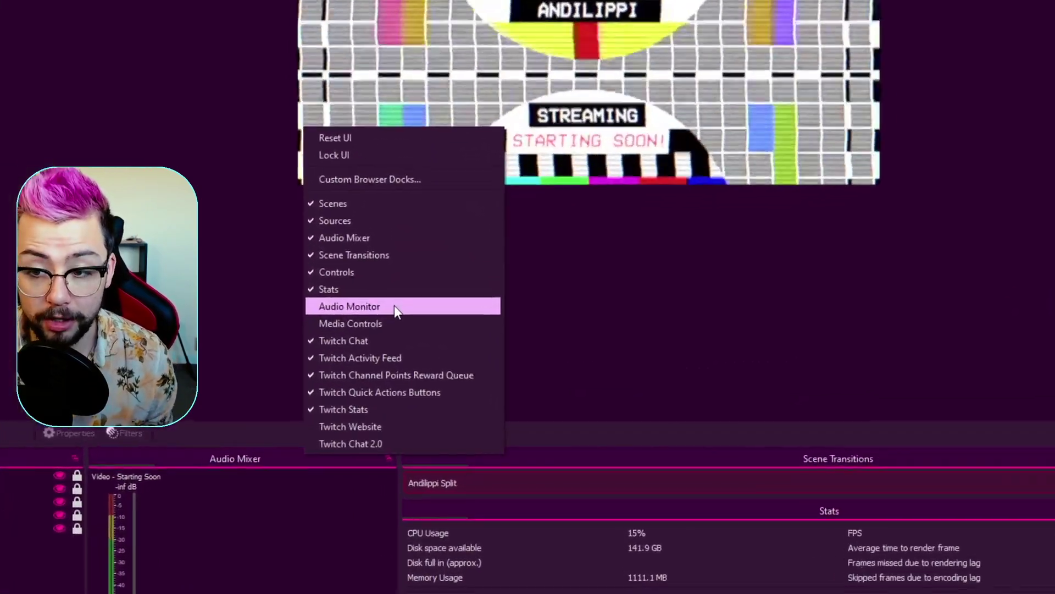
left_click(388, 304)
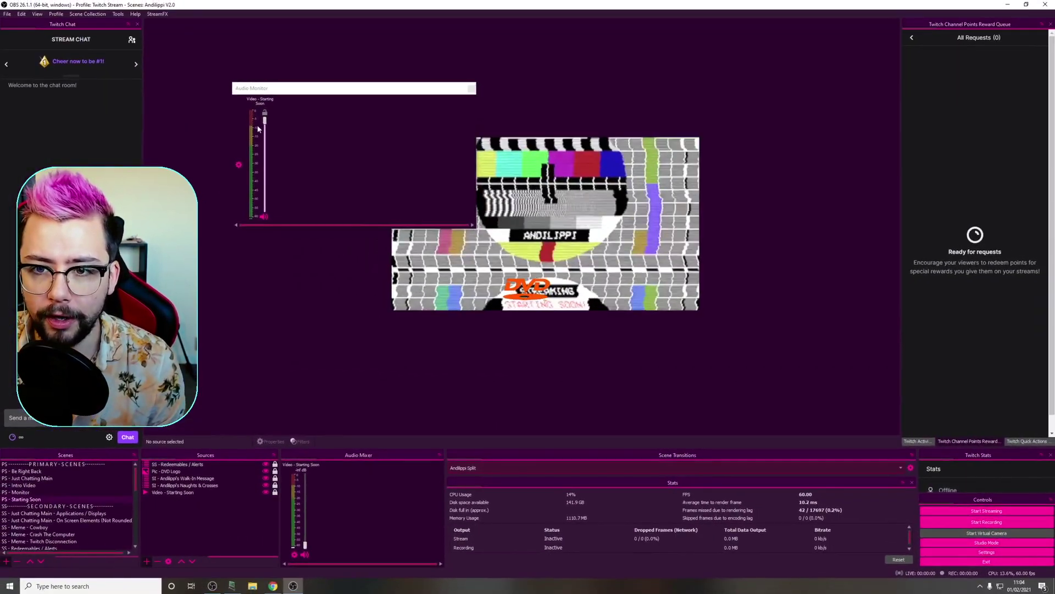
left_click_drag(265, 121, 266, 148)
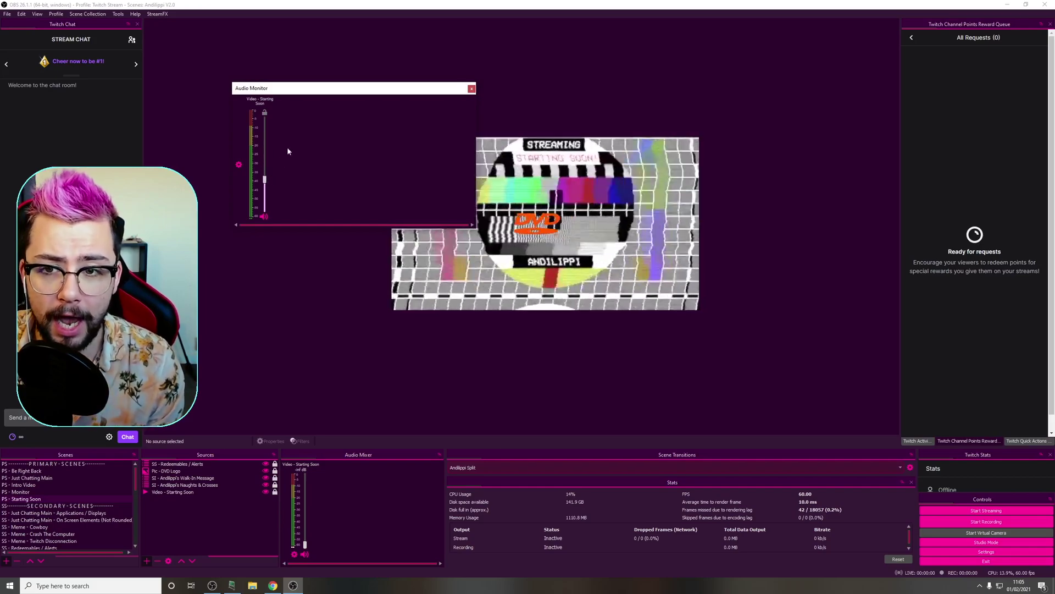
left_click_drag(308, 93, 456, 127)
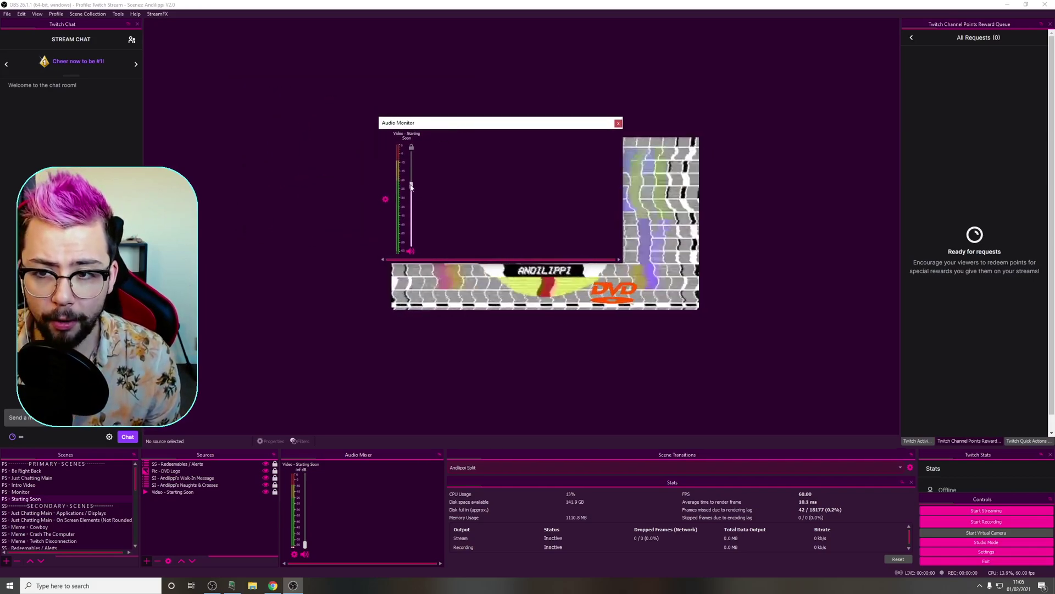
left_click_drag(411, 158, 411, 163)
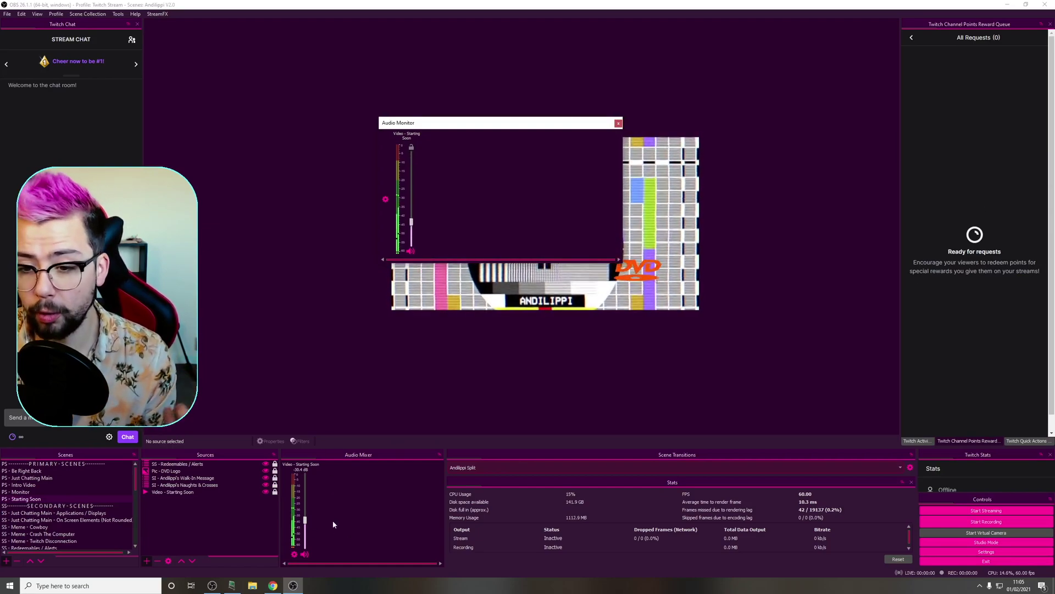
left_click_drag(452, 123, 458, 446)
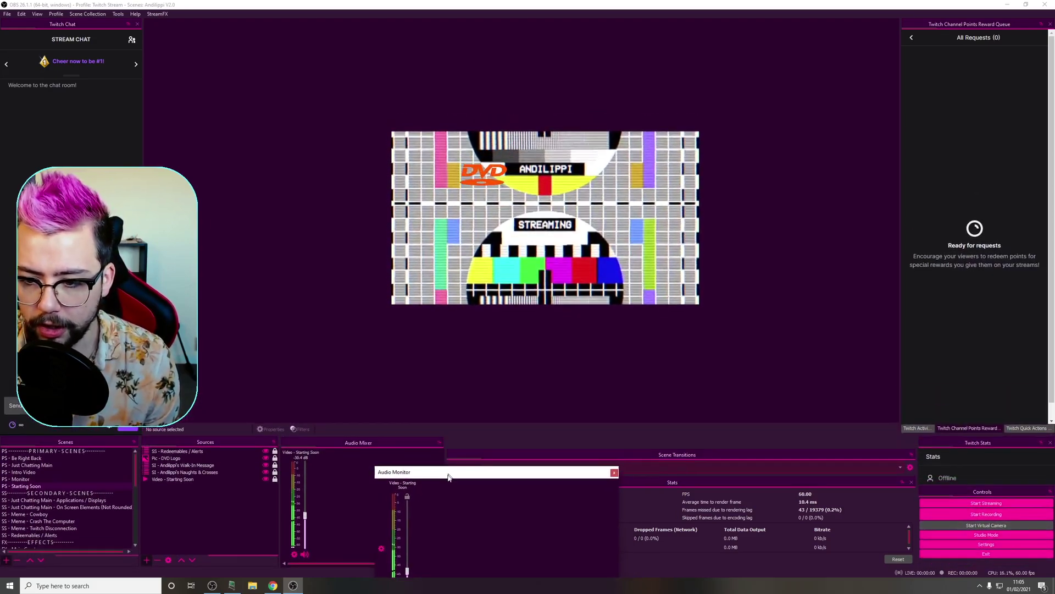
- Dock Audio Monitor as a tab after Audio Mixer and turn down the Starting Soon mixer volume
left_click_drag(448, 477, 308, 474)
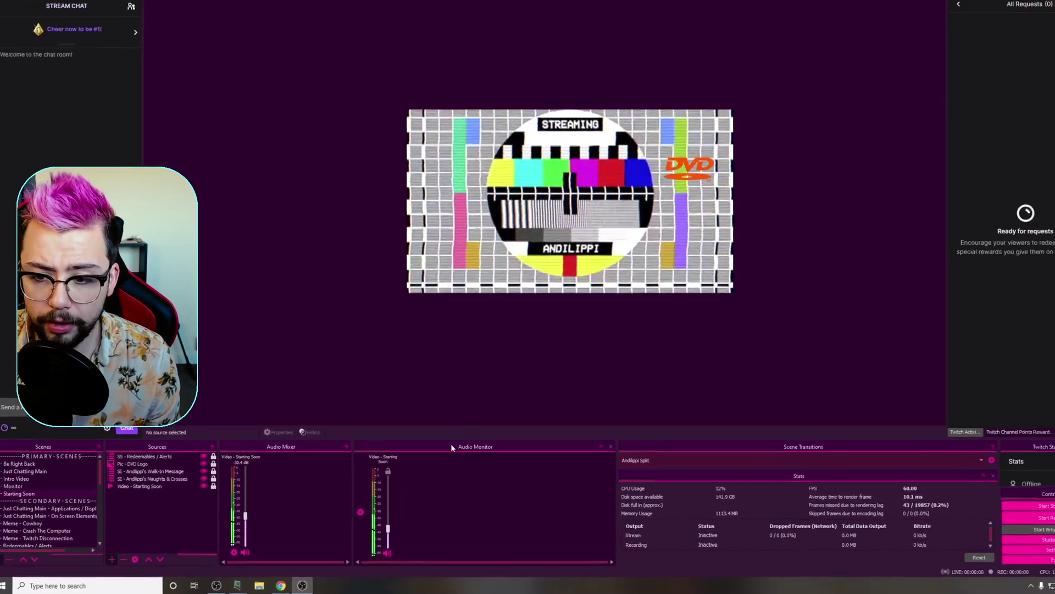
left_click_drag(450, 446, 362, 484)
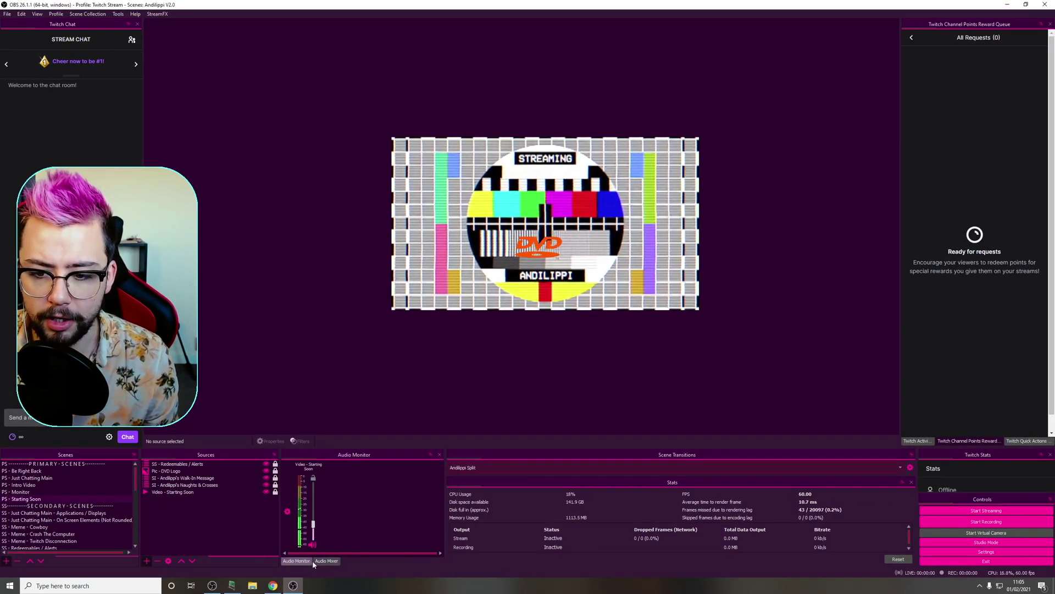
left_click(326, 561)
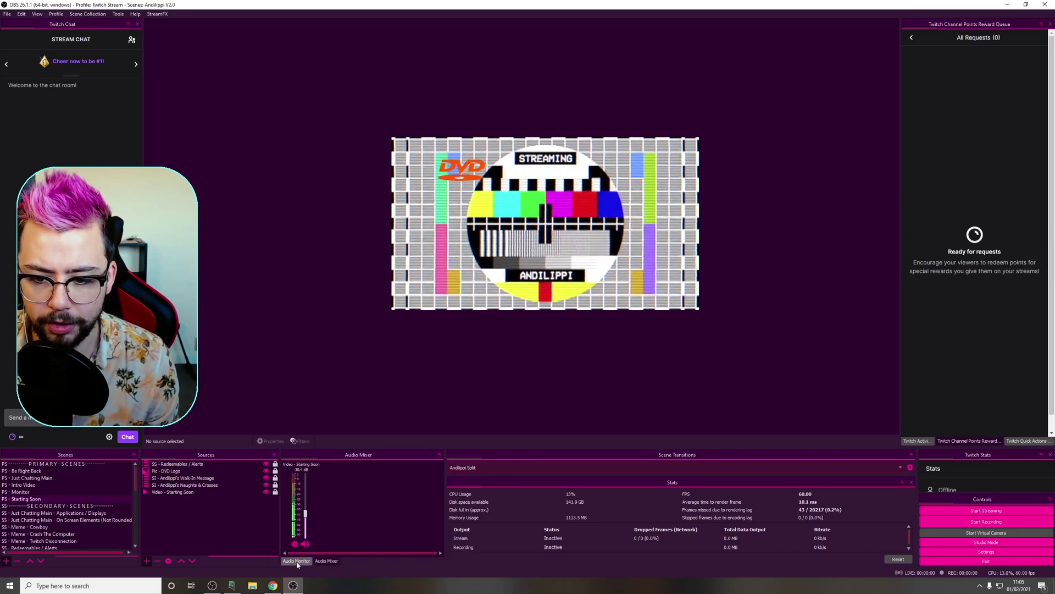
left_click_drag(297, 562, 308, 560)
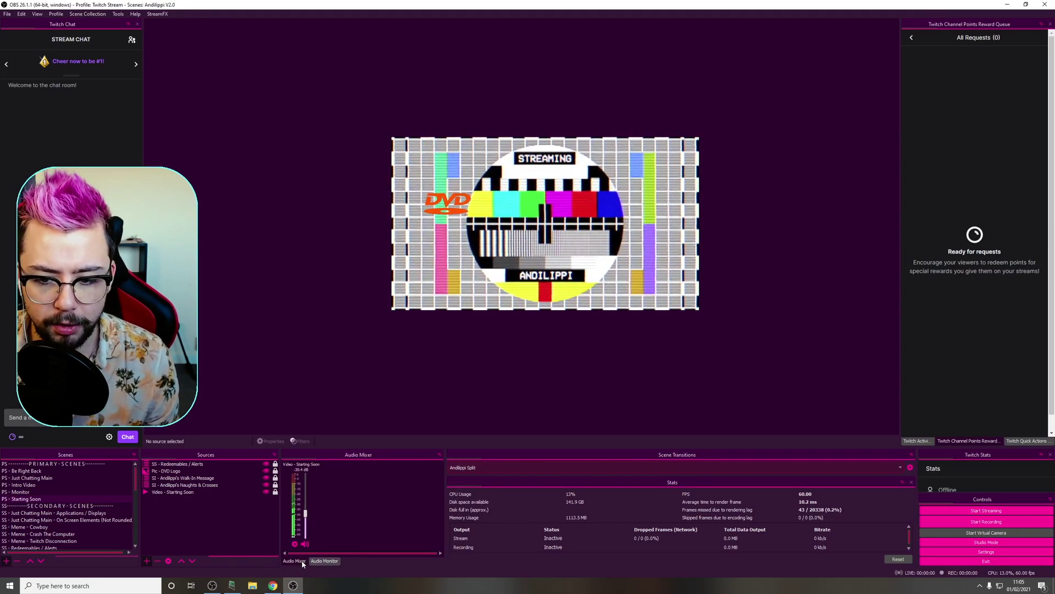
left_click_drag(305, 513, 304, 550)
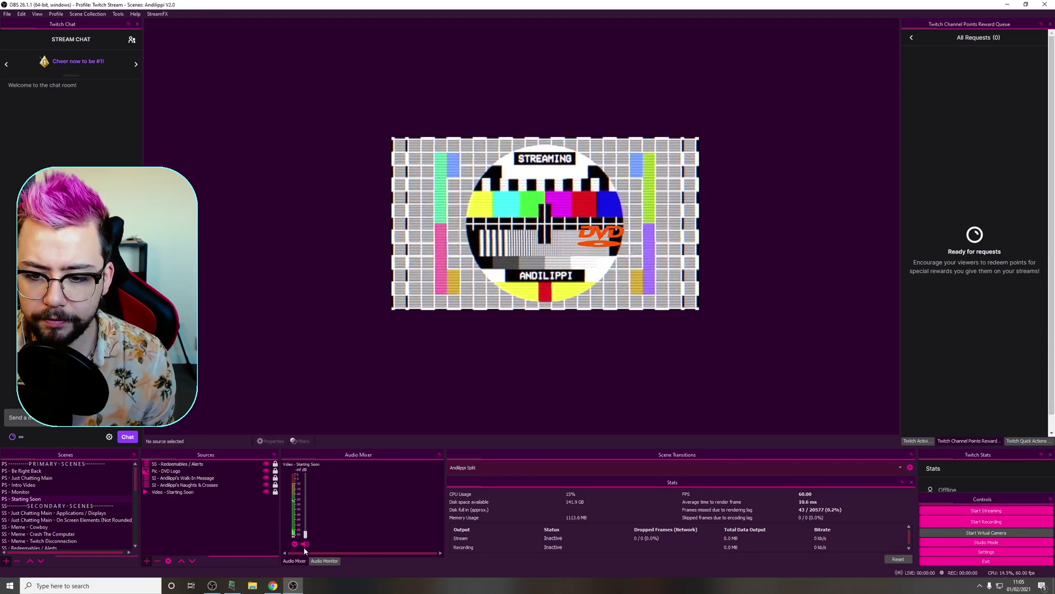
left_click(325, 561)
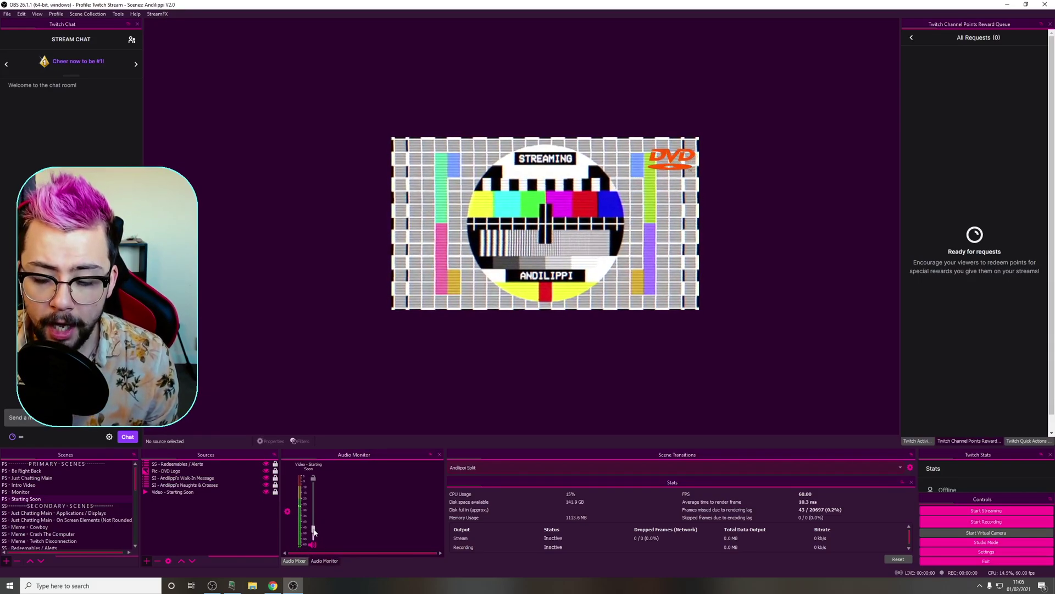
- Toggle the Starting Soon channel's Meter Output off and back on
left_click(303, 501)
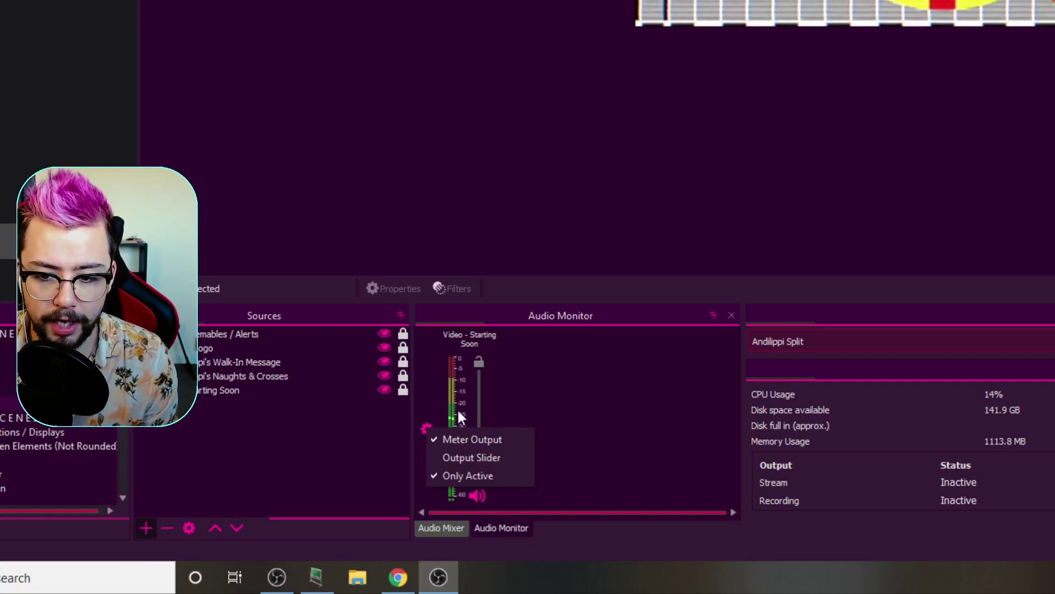
left_click(460, 453)
left_click(431, 435)
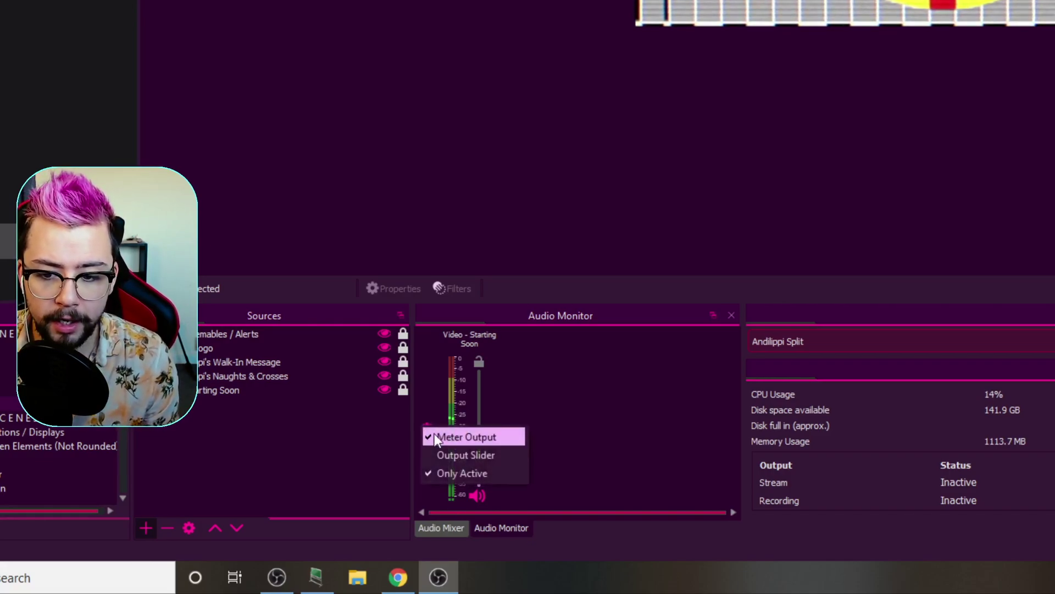
left_click(454, 437)
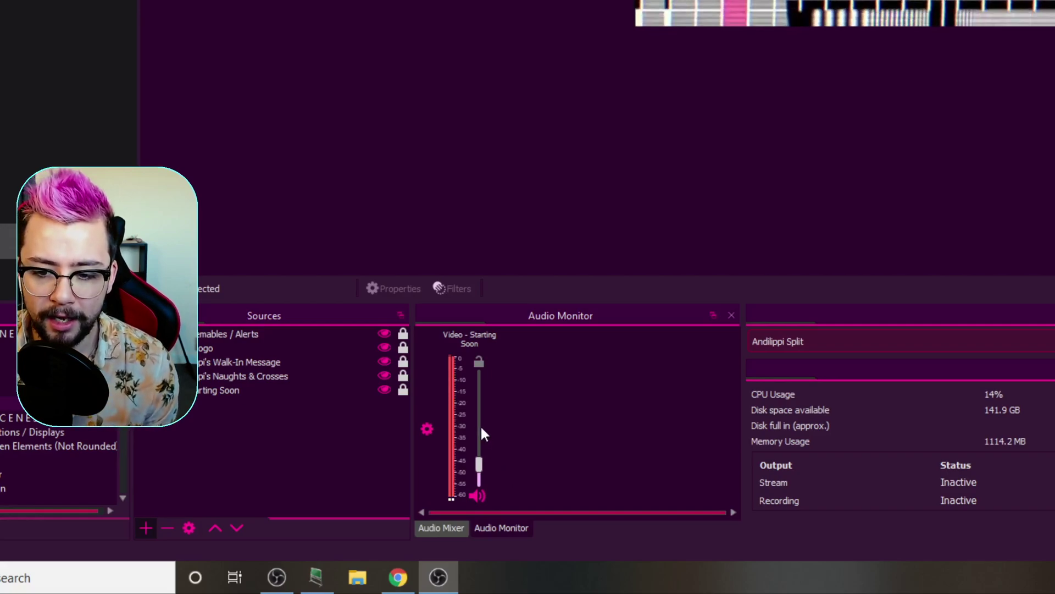
left_click(427, 428)
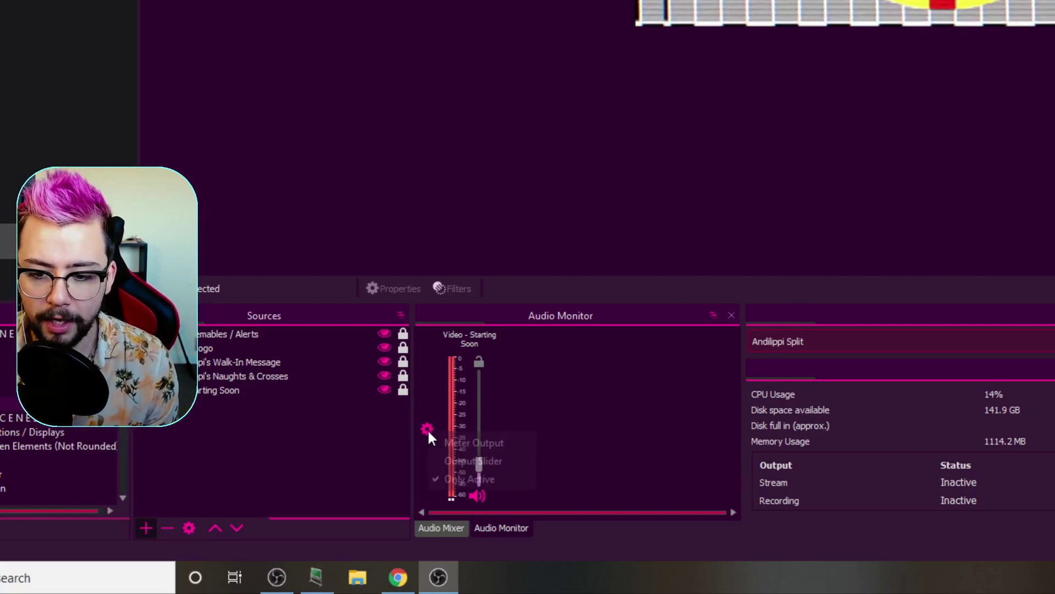
left_click(471, 443)
- Raise the Starting Soon mixer volume and lower its monitor level to about -42 dB
left_click(442, 527)
left_click_drag(463, 474, 467, 443)
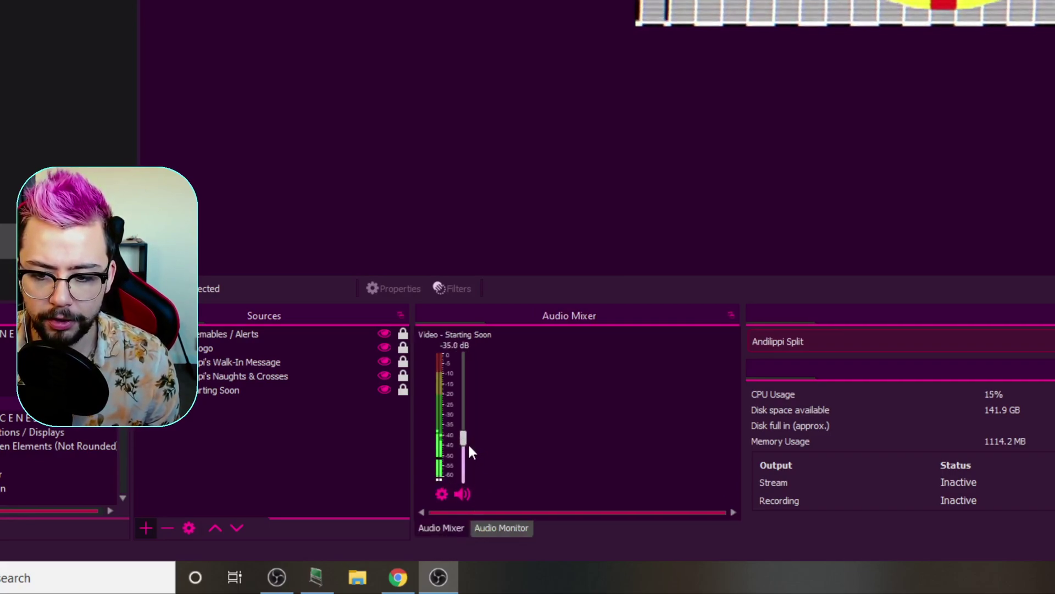
left_click(509, 527)
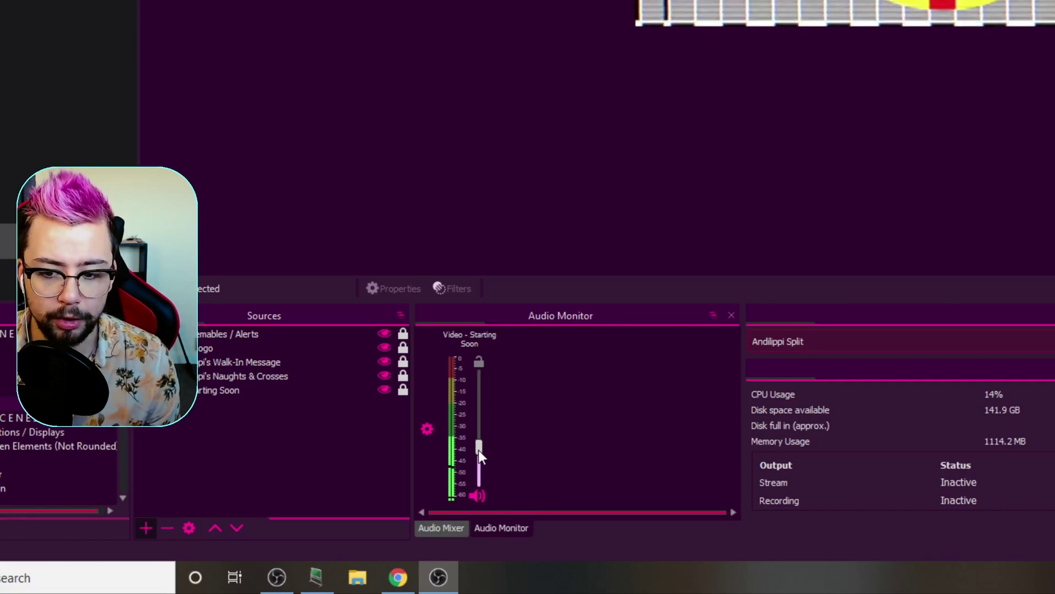
left_click_drag(479, 420, 479, 458)
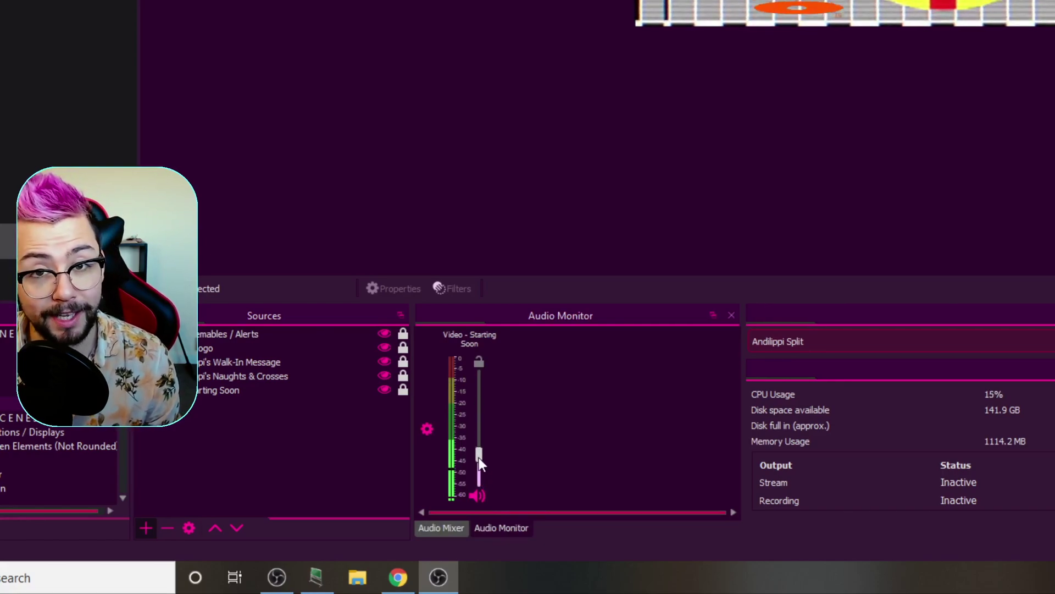
- Enable Output Slider on the Starting Soon channel, setting the faders near -43 dB and -38 dB
left_click(427, 427)
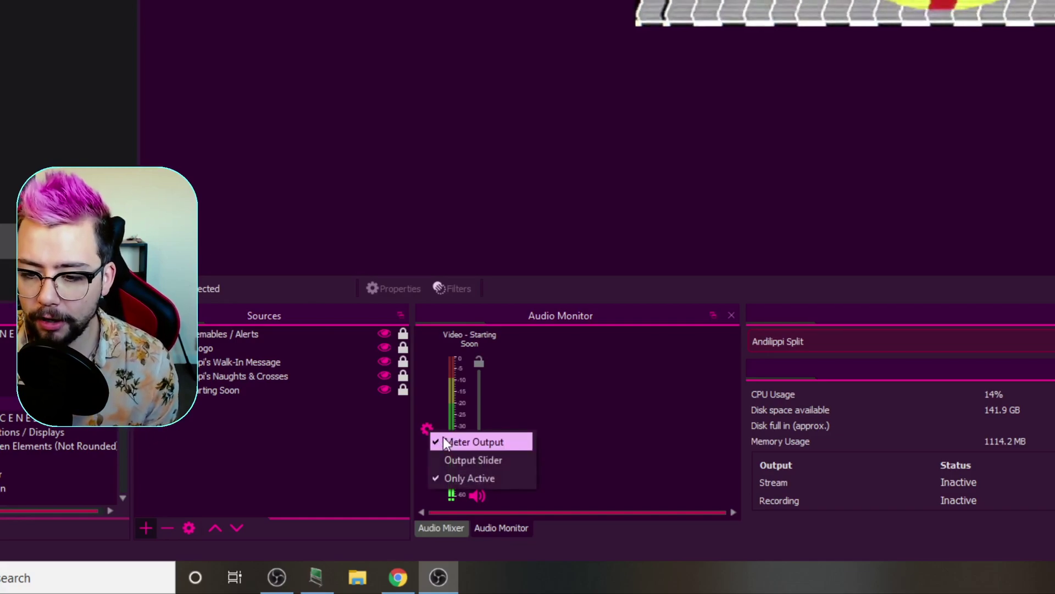
left_click(506, 462)
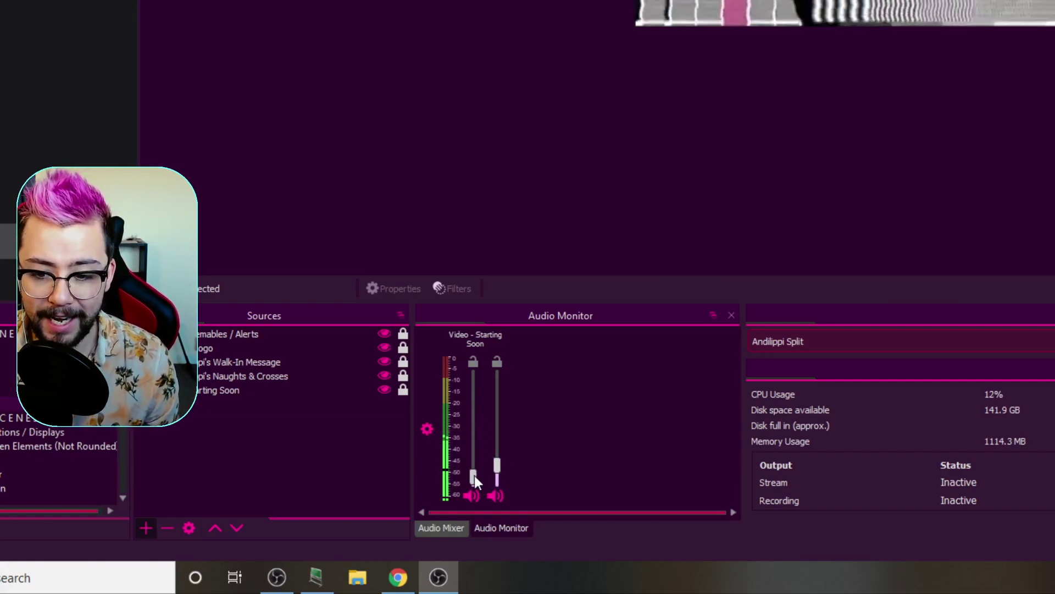
left_click_drag(474, 476, 497, 476)
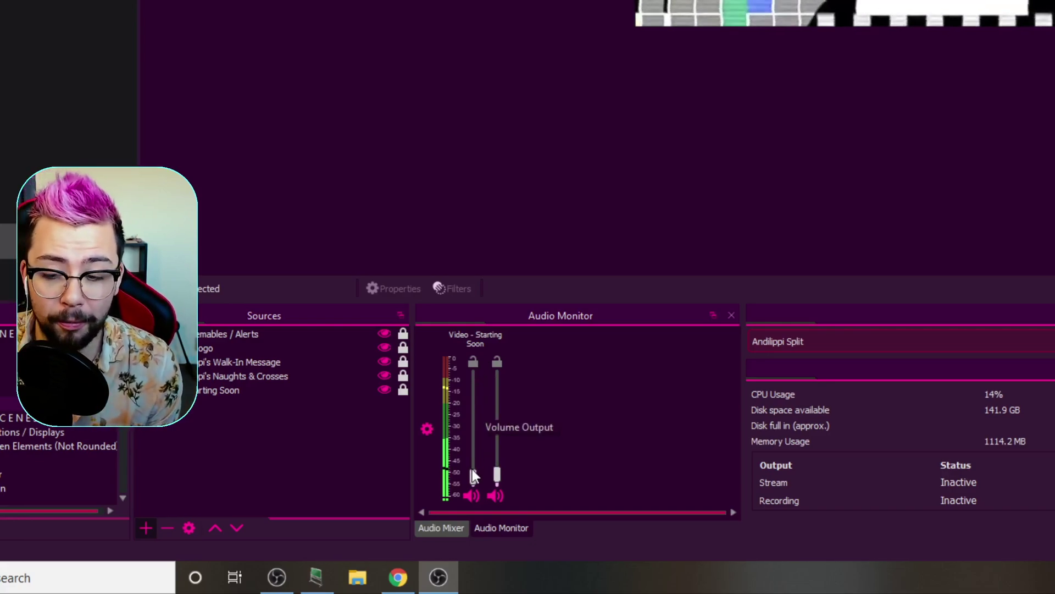
left_click_drag(469, 472, 470, 467)
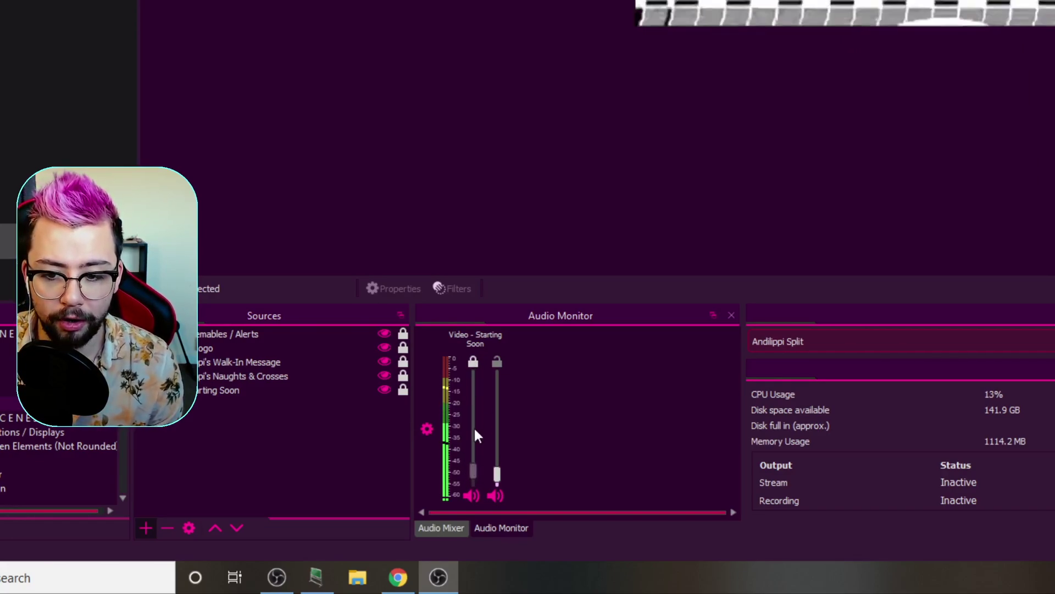
left_click_drag(497, 417, 461, 461)
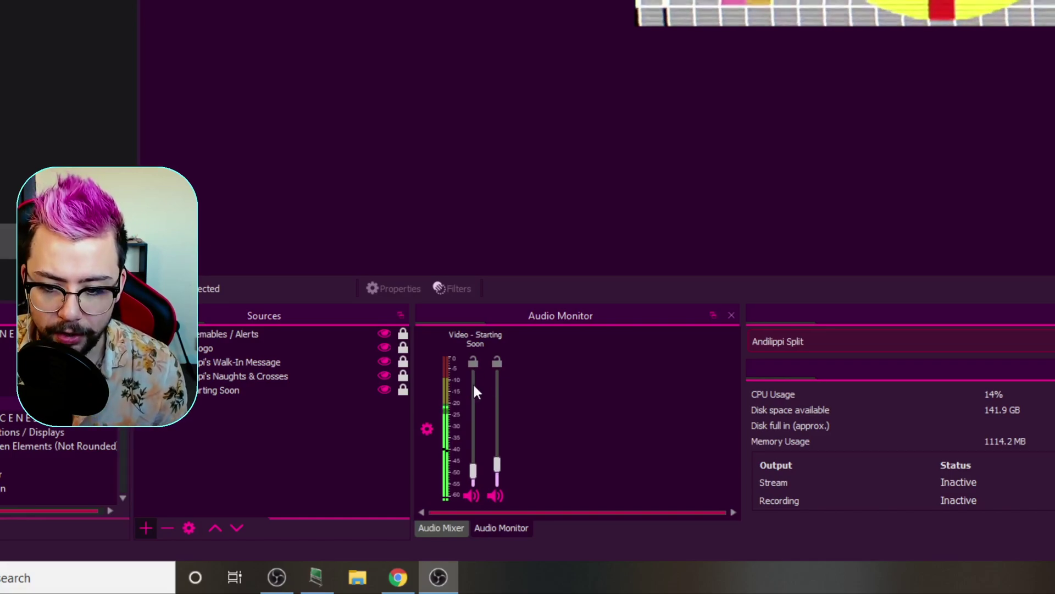
left_click_drag(472, 468, 473, 473)
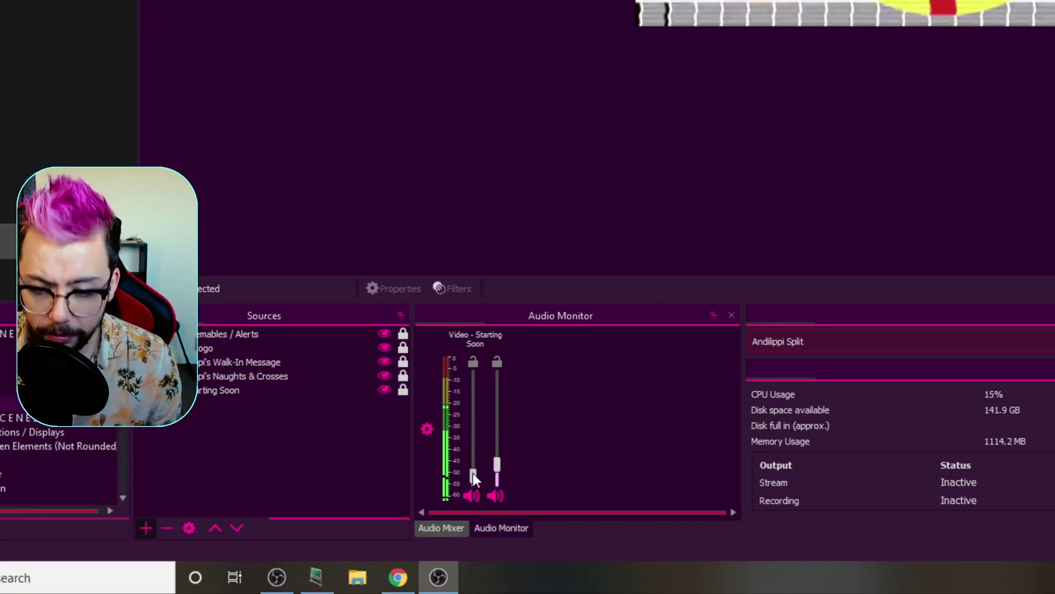
left_click(427, 427)
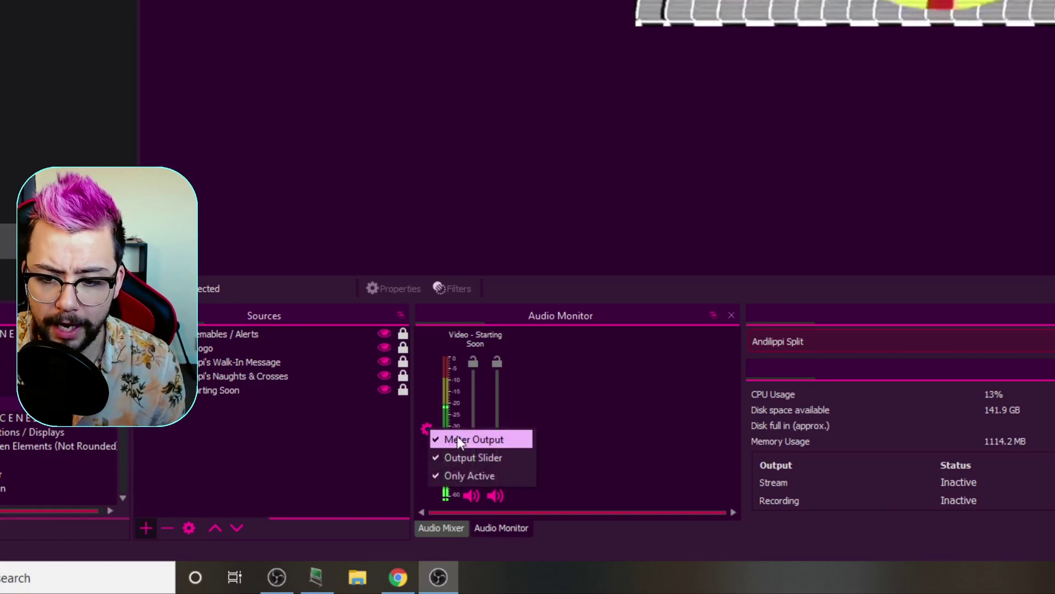
- Turn off Only Active, widen the Audio Monitor dock, and select the PS - Just Chatting Main scene
left_click(472, 476)
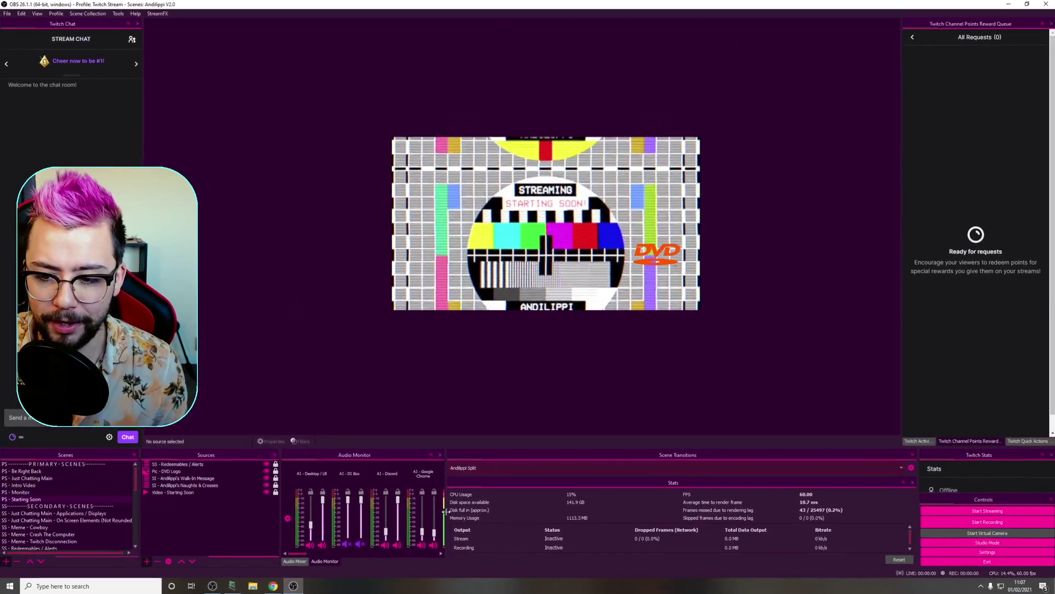
left_click_drag(446, 511, 697, 524)
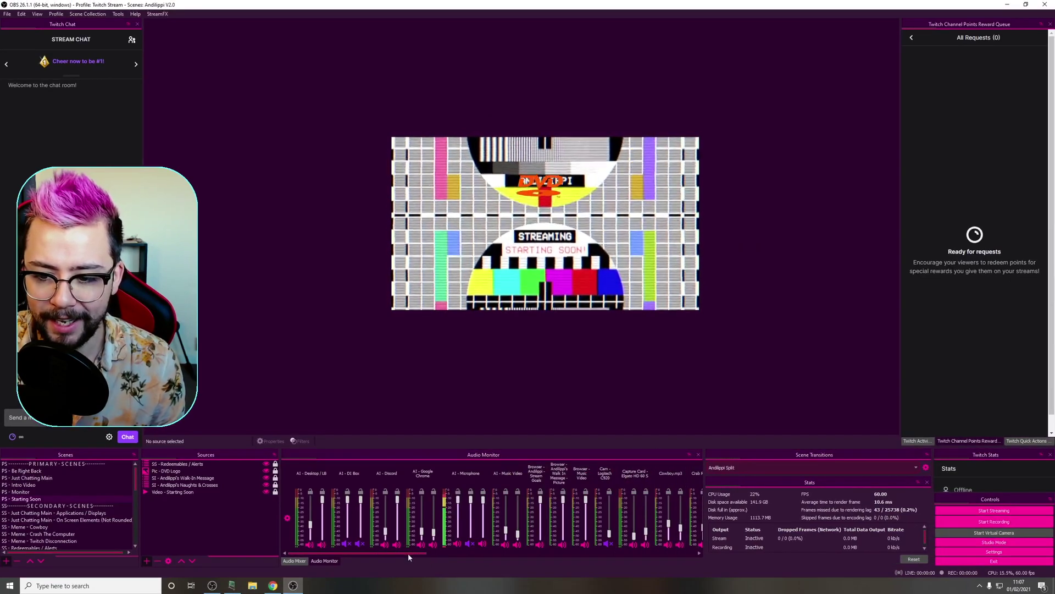
mouse_move(408, 553)
left_mouse_down()
mouse_move(651, 553)
mouse_move(397, 541)
left_mouse_up()
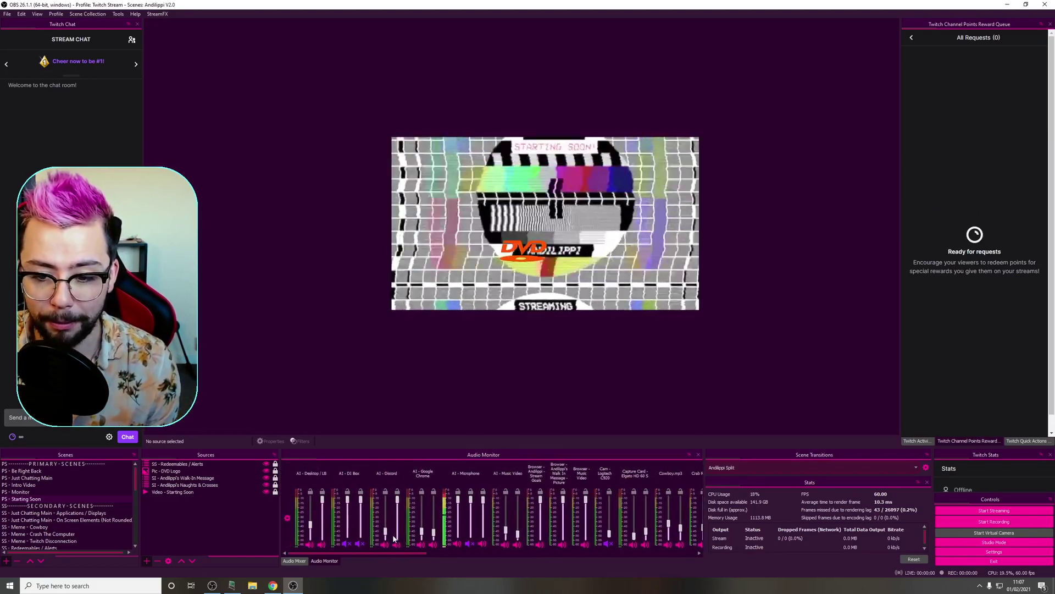
left_click(306, 560)
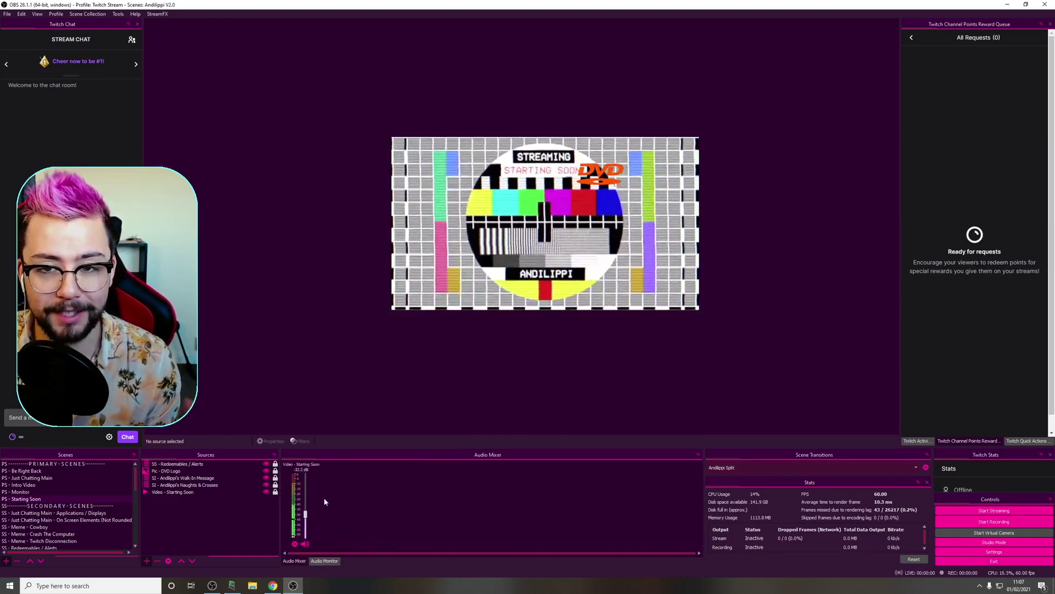
left_click(33, 480)
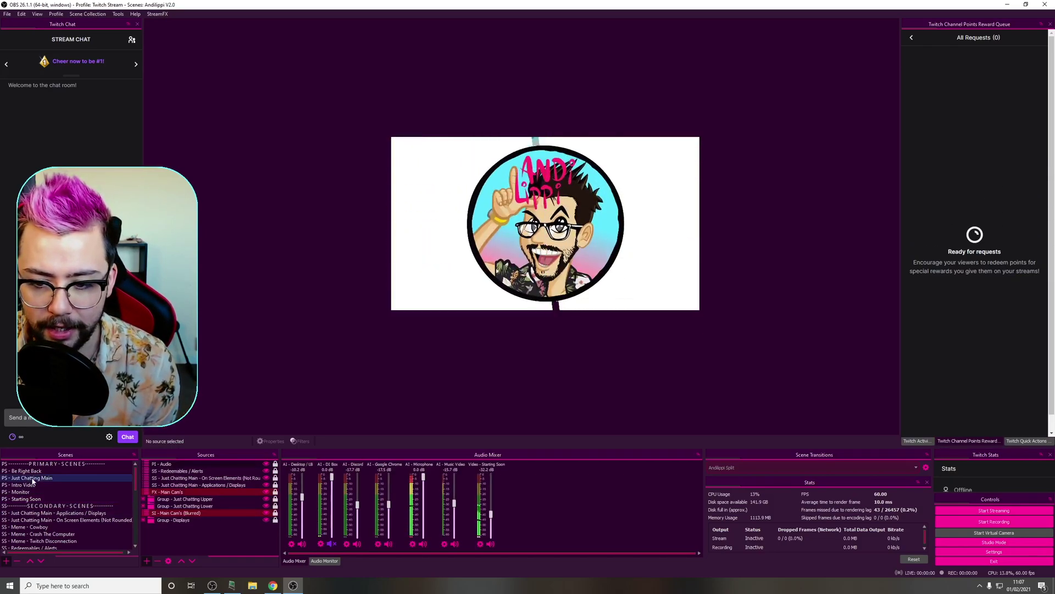
- Preview the PS - Just Chatting Main scene and turn Only Active back on in the Audio Monitor tab
left_click(423, 543)
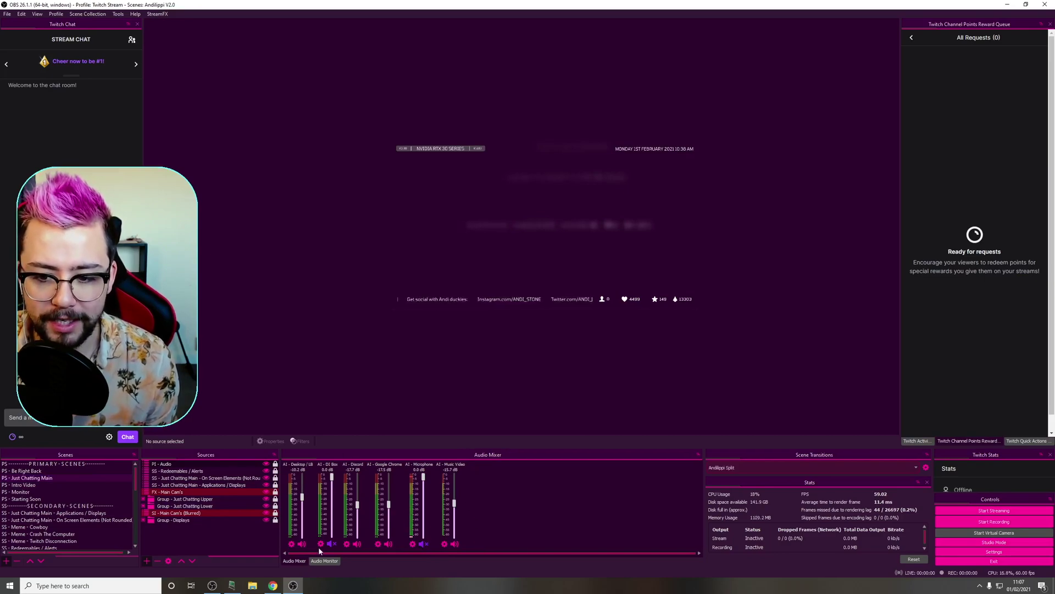
left_click(325, 561)
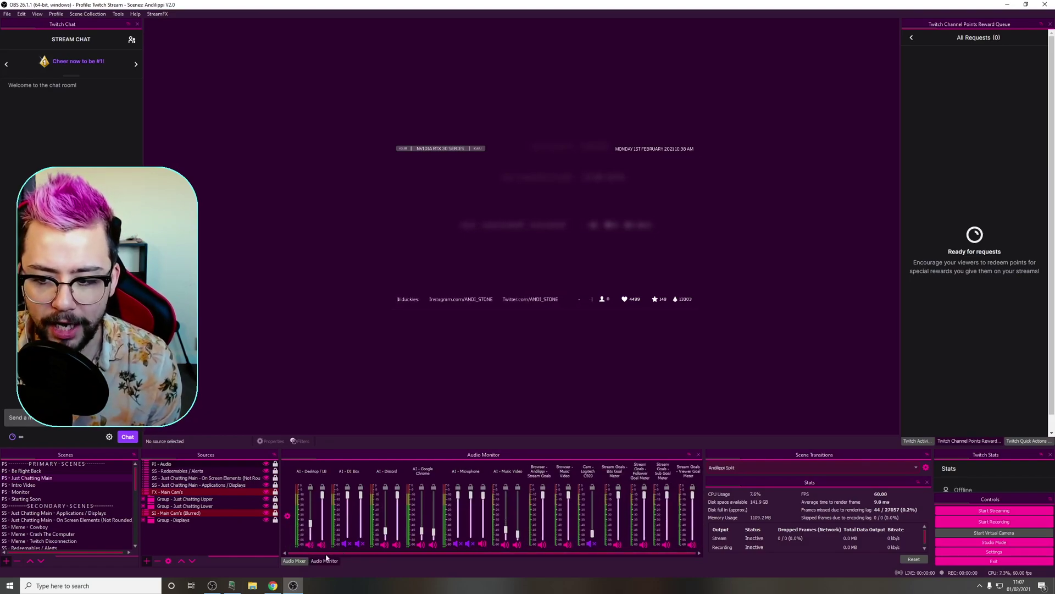
left_click(294, 561)
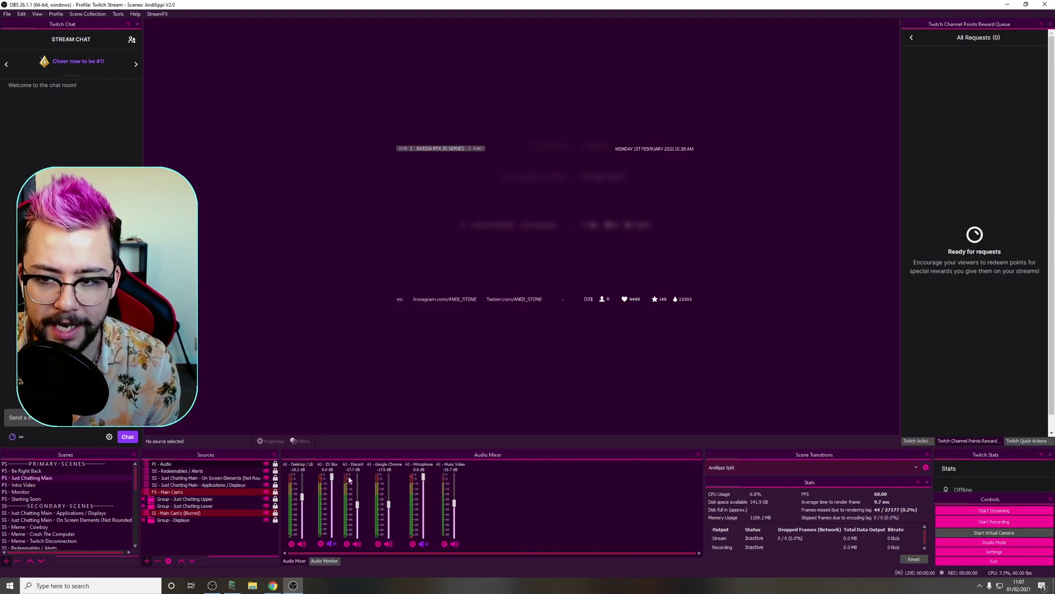
left_click(324, 561)
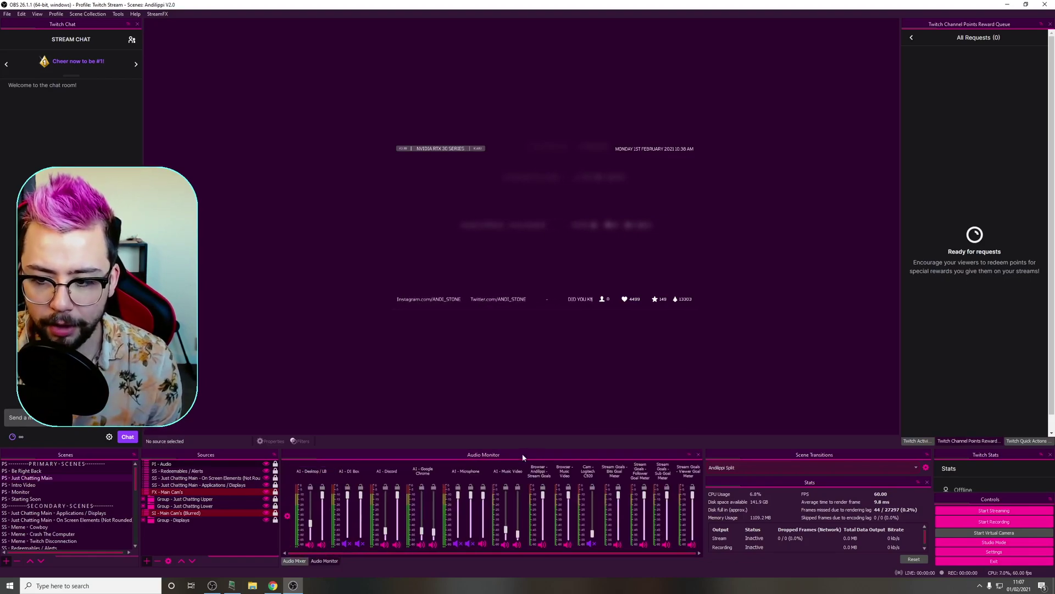
right_click(439, 511)
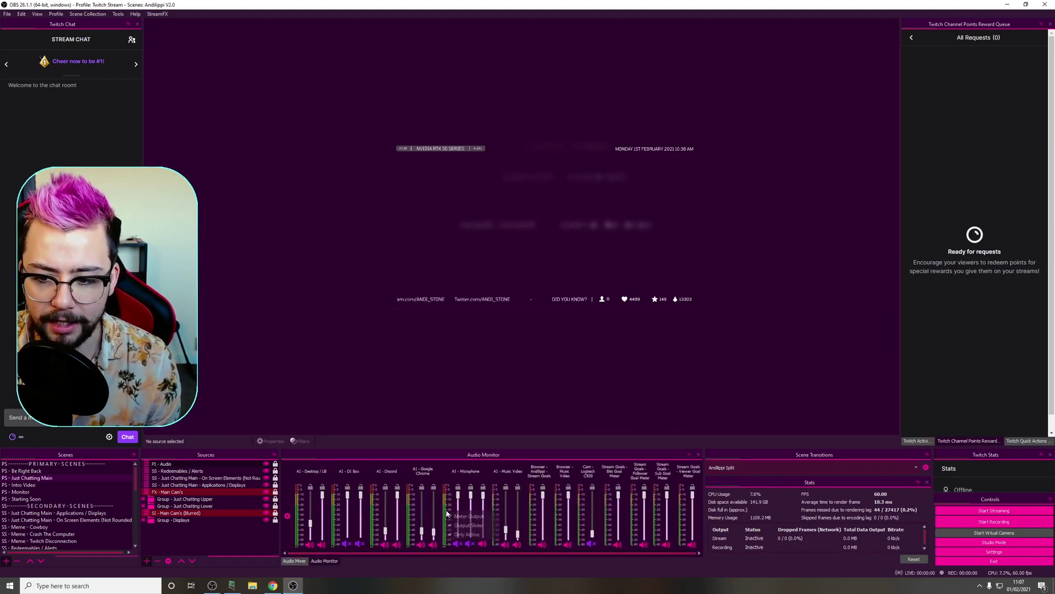
left_click(466, 524)
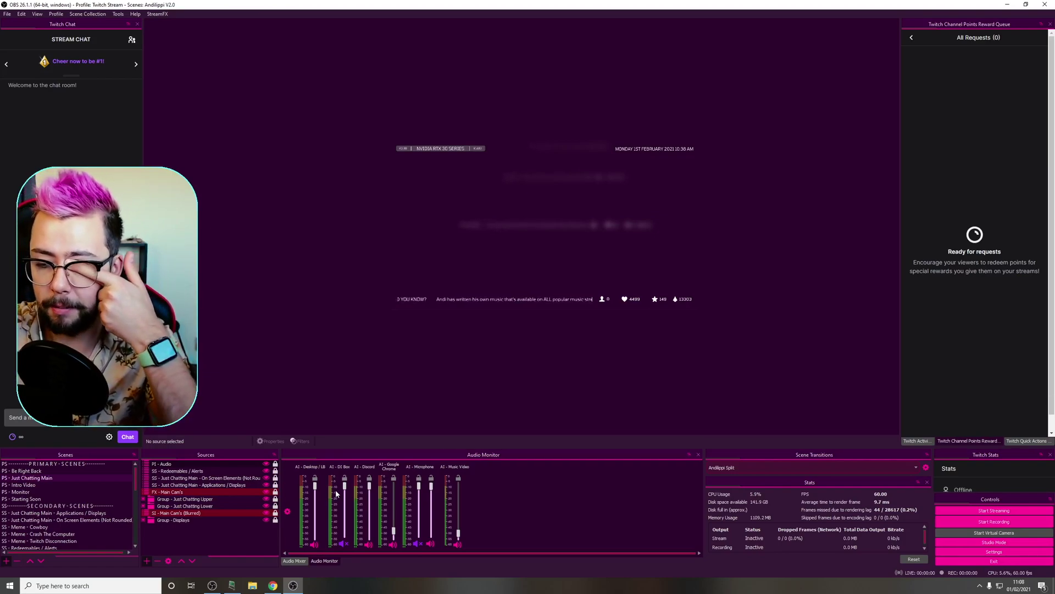
- Show the hidden system tray icons from the Windows taskbar
left_click(980, 585)
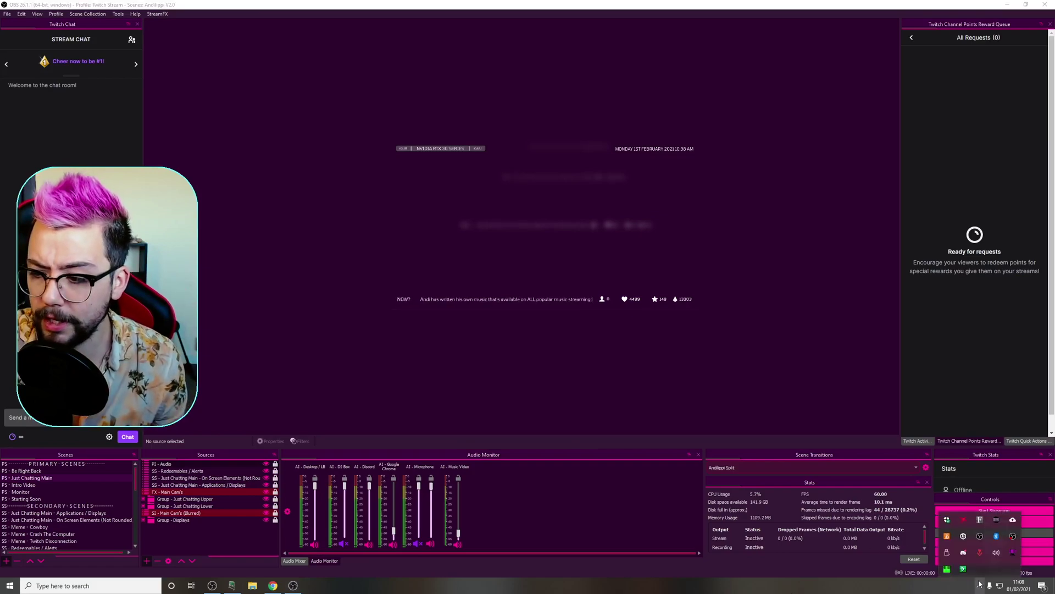